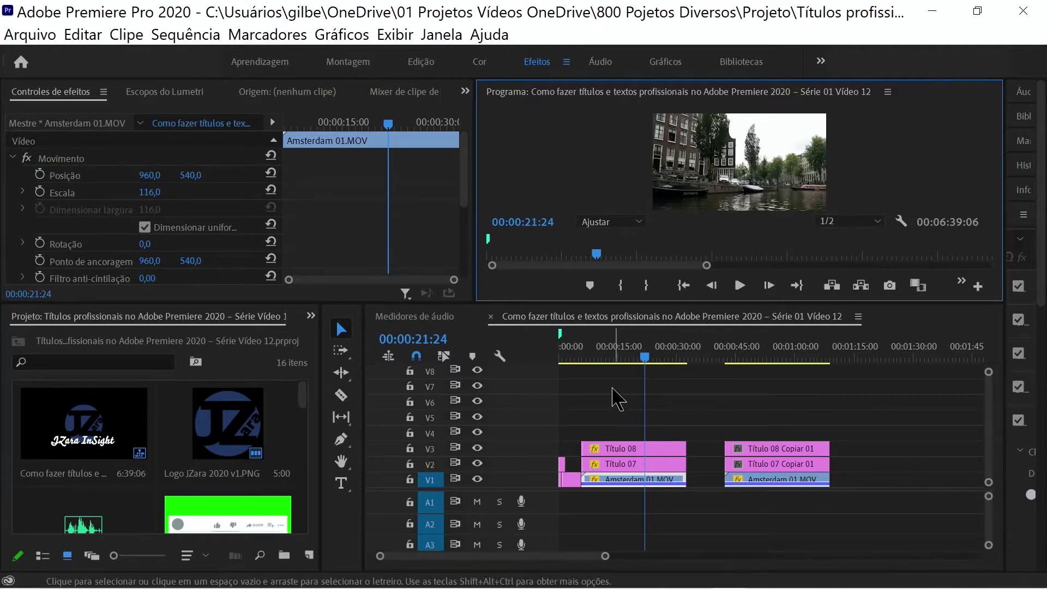
Jump to 00:00:56:07 and inspect the Título 07 Copiar 01 AMSTERDAM title in the title editor.
mouse_move(647, 358)
mouse_down()
mouse_move(704, 358)
mouse_move(777, 382)
mouse_up()
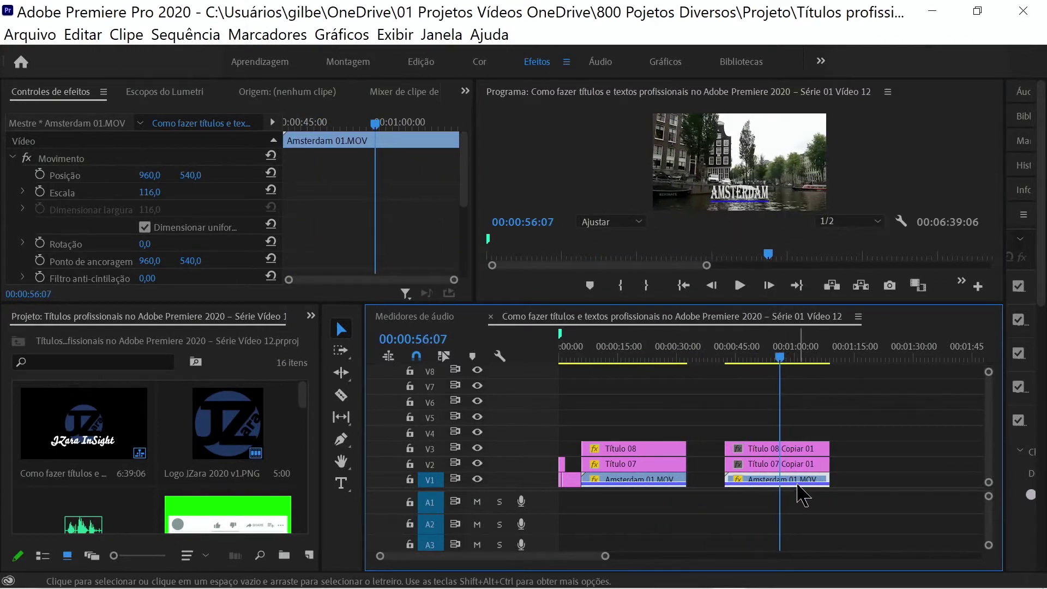
click(768, 458)
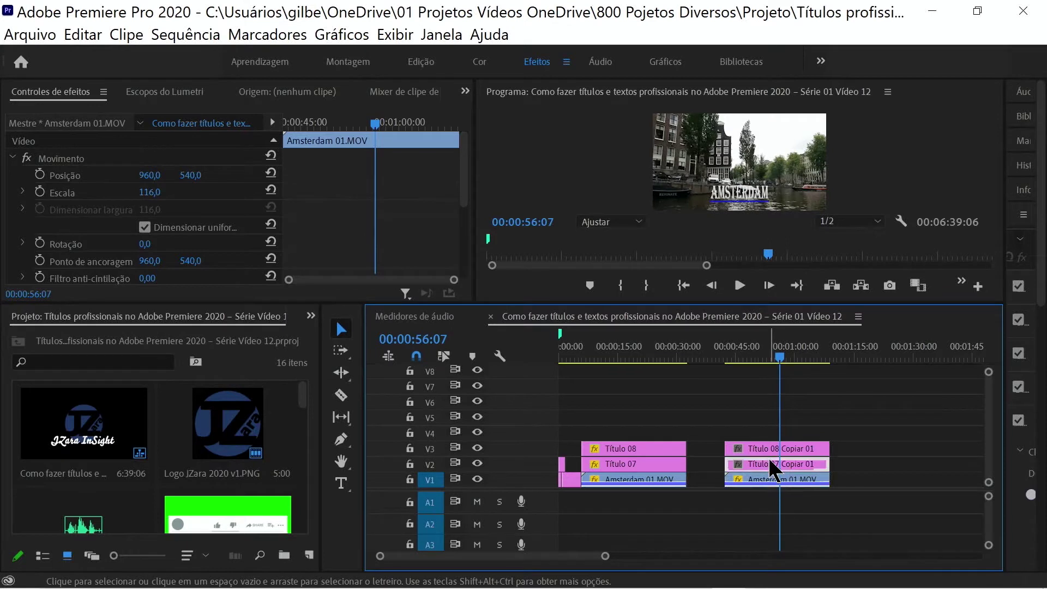
double_click(767, 458)
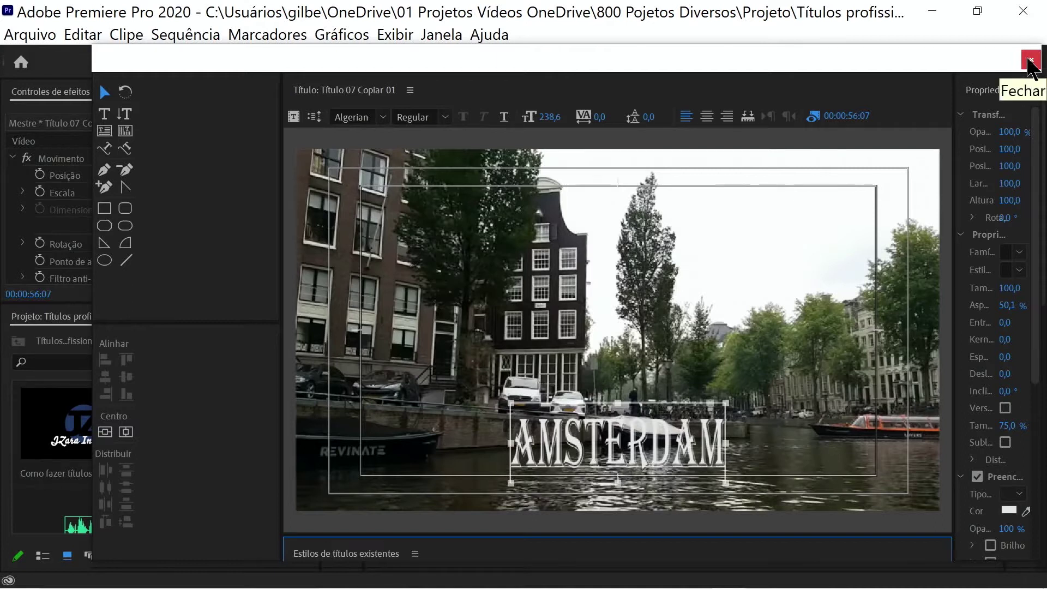
click(1030, 61)
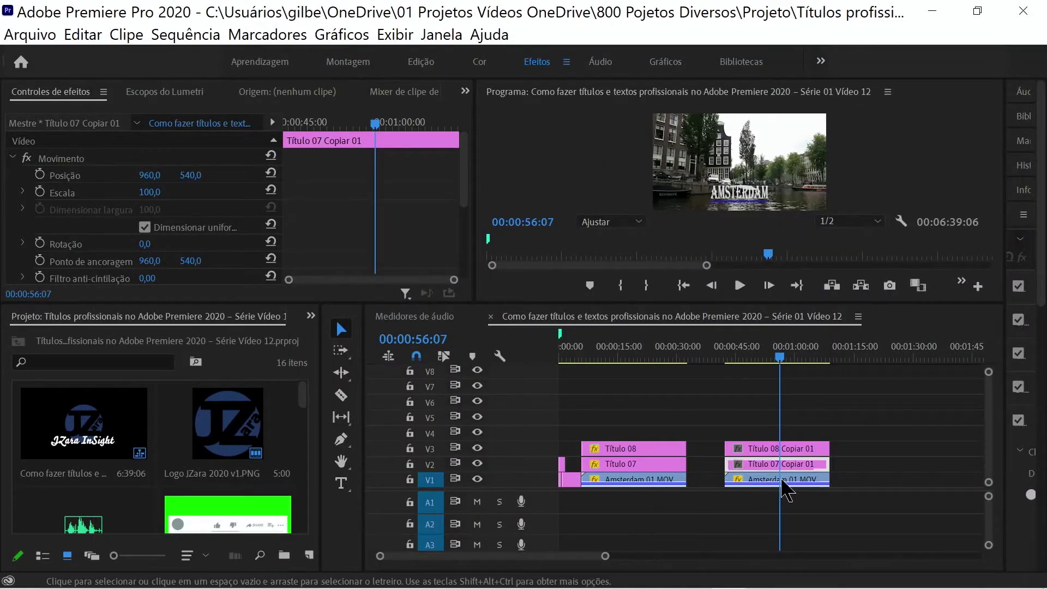
Recolour the Título 08 Copiar 01 underline fill from blue to bright yellow E9F10E.
double_click(788, 453)
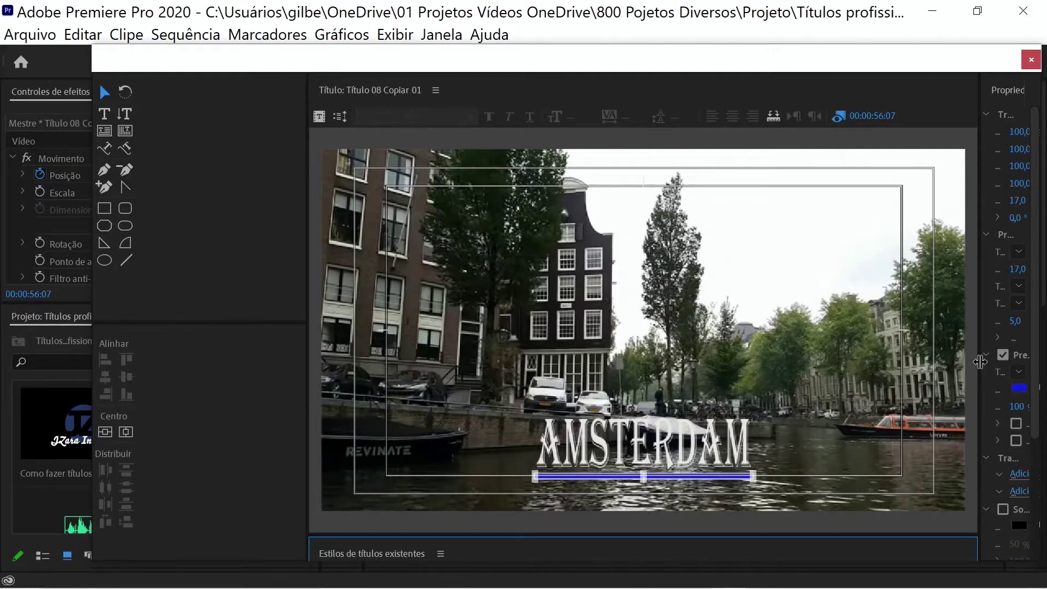
drag(981, 362, 918, 363)
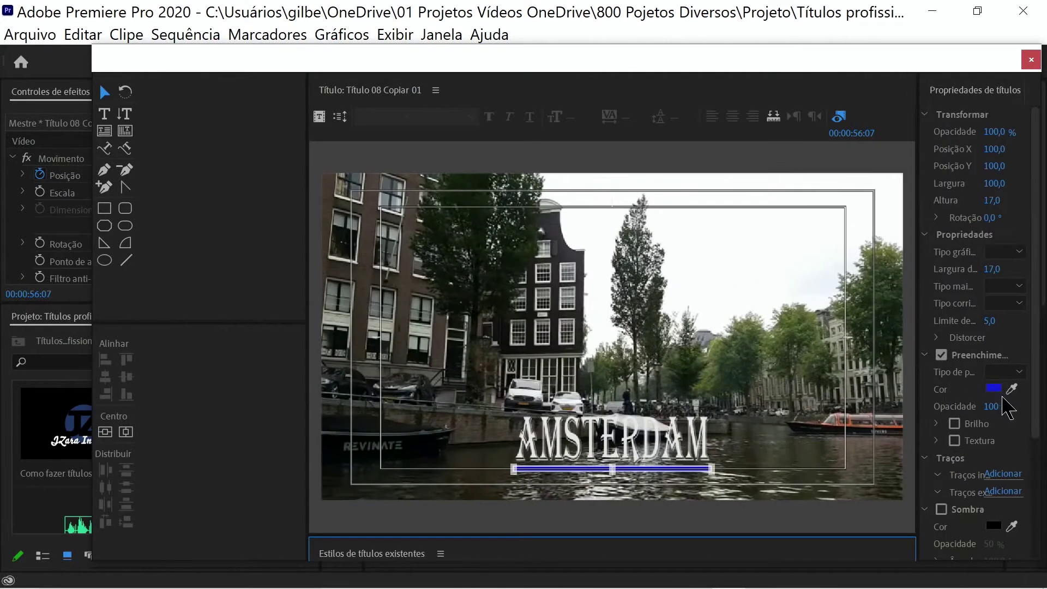
click(994, 388)
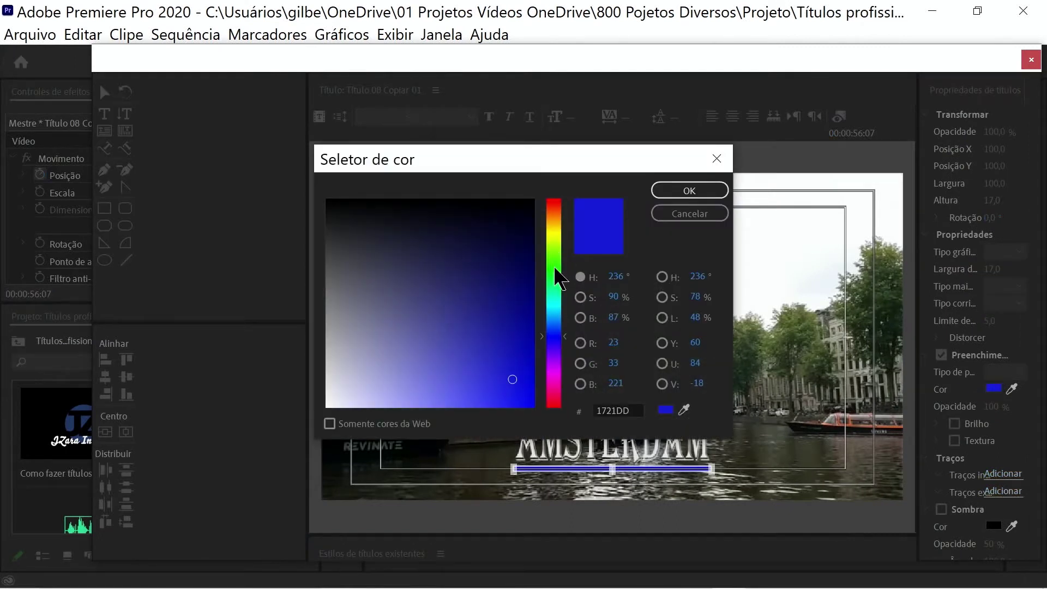
click(555, 268)
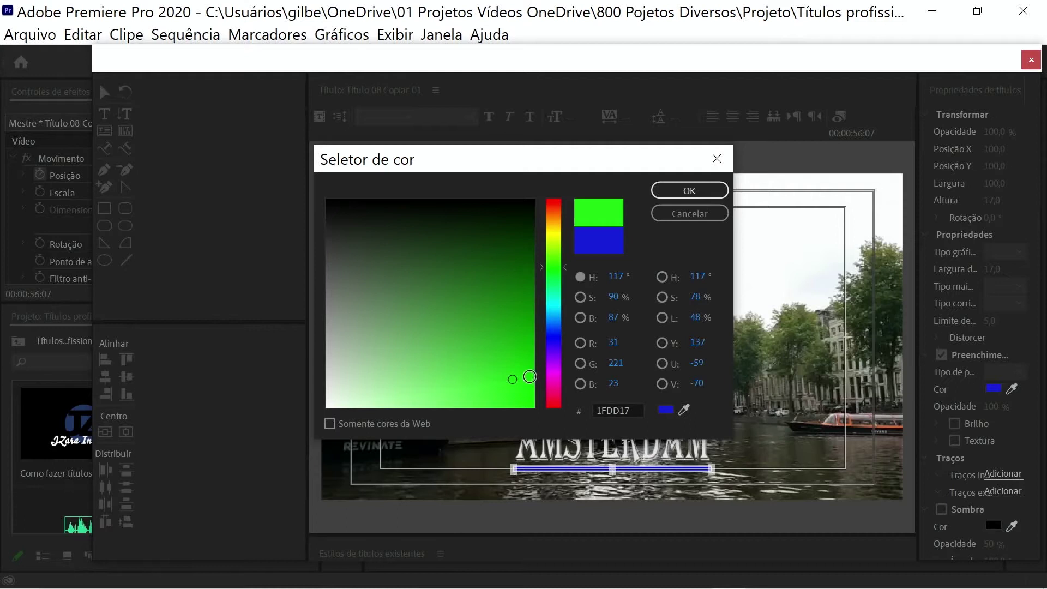
click(553, 235)
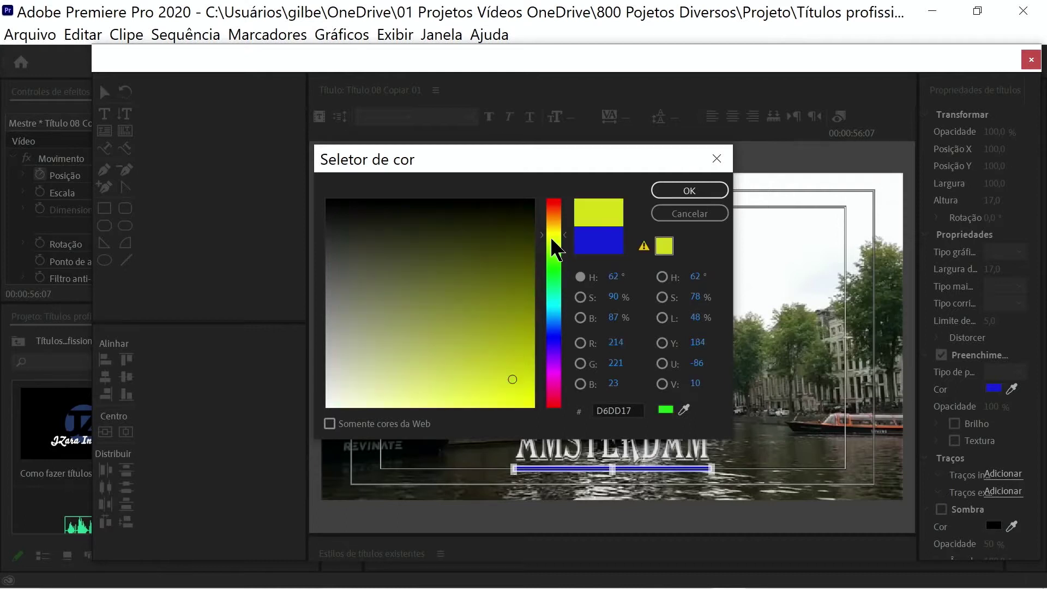
drag(513, 380, 522, 395)
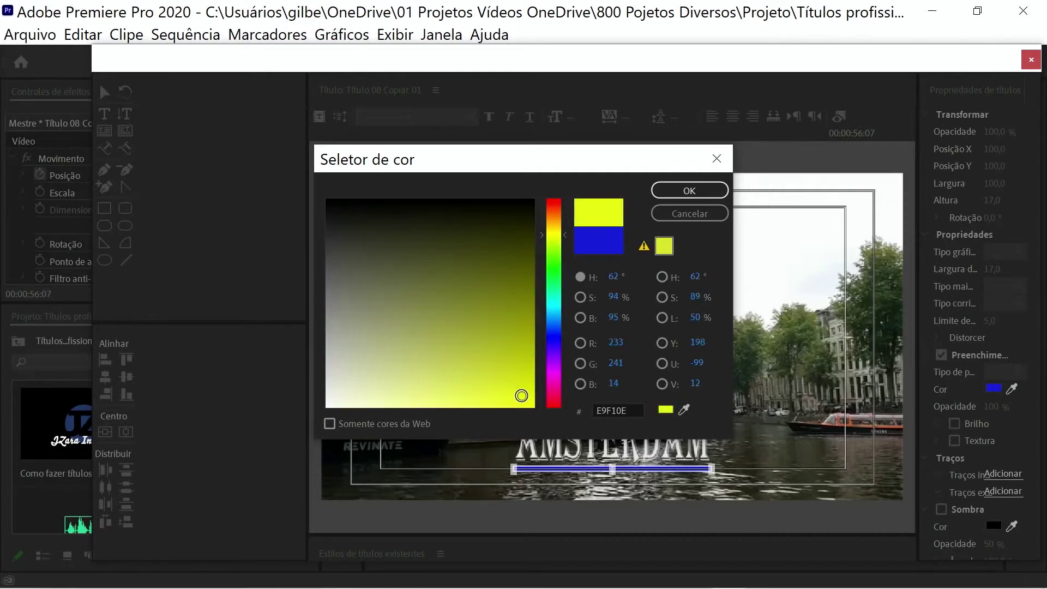
click(695, 190)
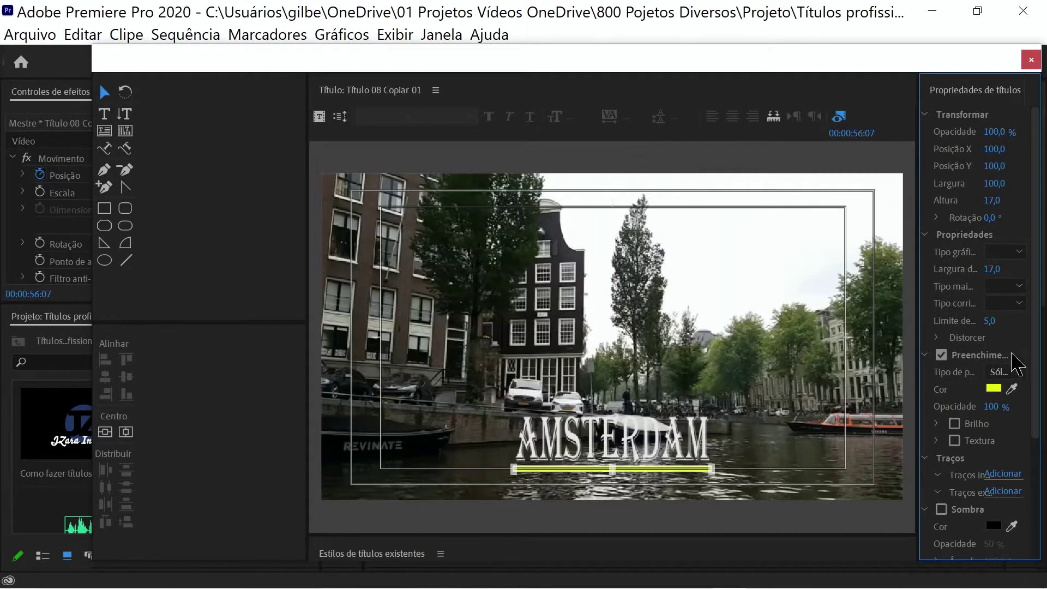
click(1031, 61)
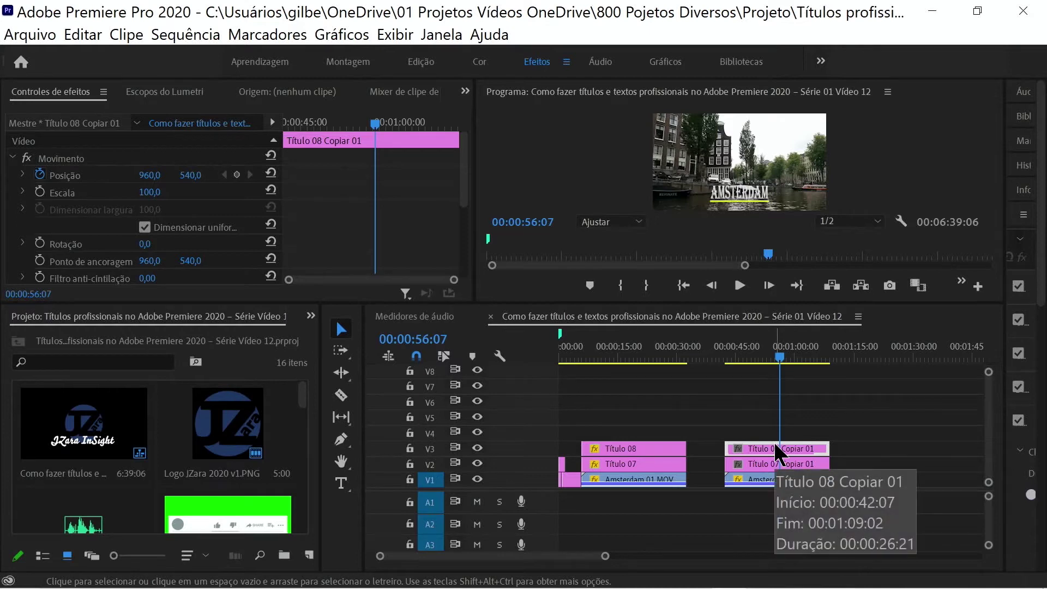
Select Título 07 Copiar 01 and put the playhead back at 00:00:48:05.
click(755, 462)
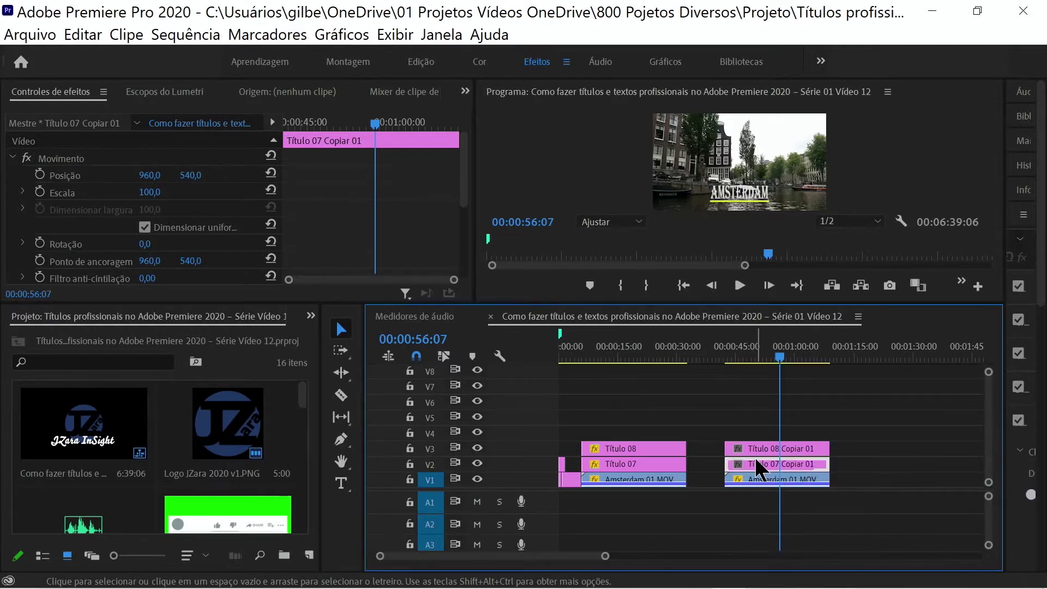
mouse_move(780, 359)
mouse_down()
mouse_move(750, 367)
mouse_move(810, 375)
mouse_move(784, 398)
mouse_move(753, 401)
mouse_up()
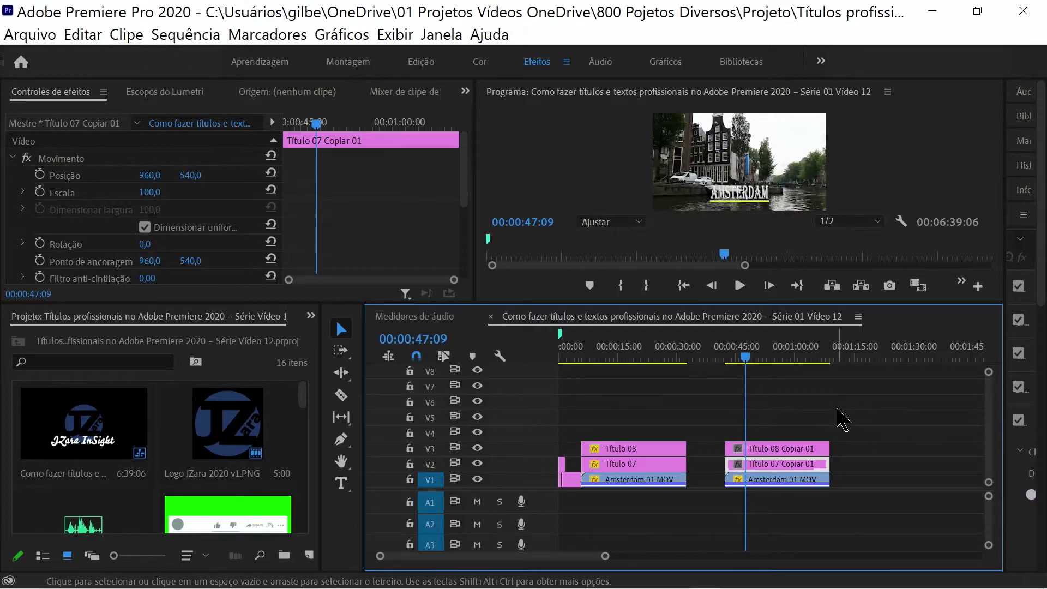
click(749, 356)
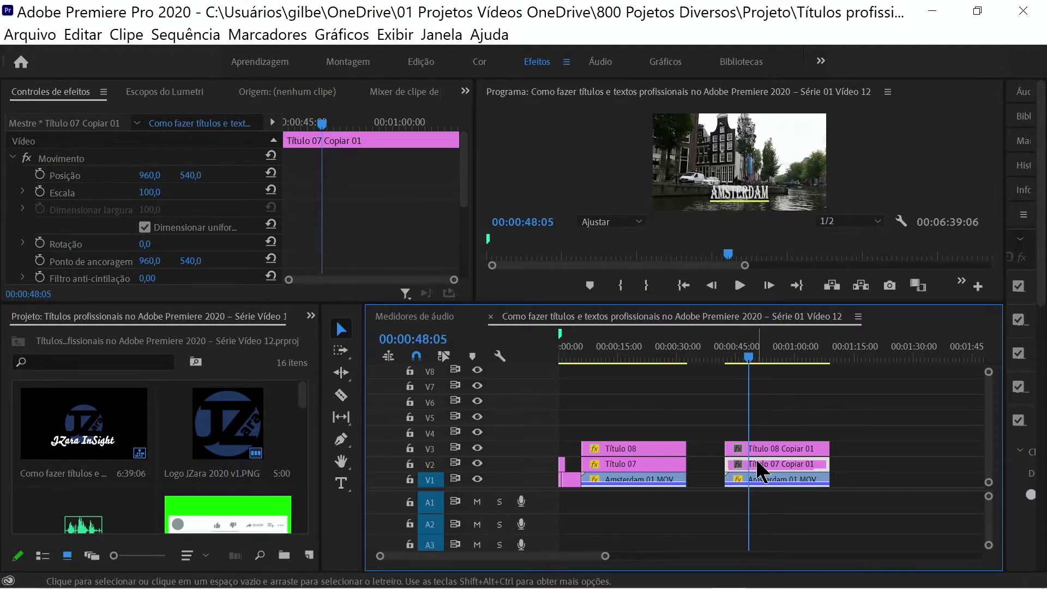
Keyframe Título 07 Copiar 01's opacity: 100% at 00:00:48:05 and 0% at 00:00:47:00.
drag(465, 208, 445, 257)
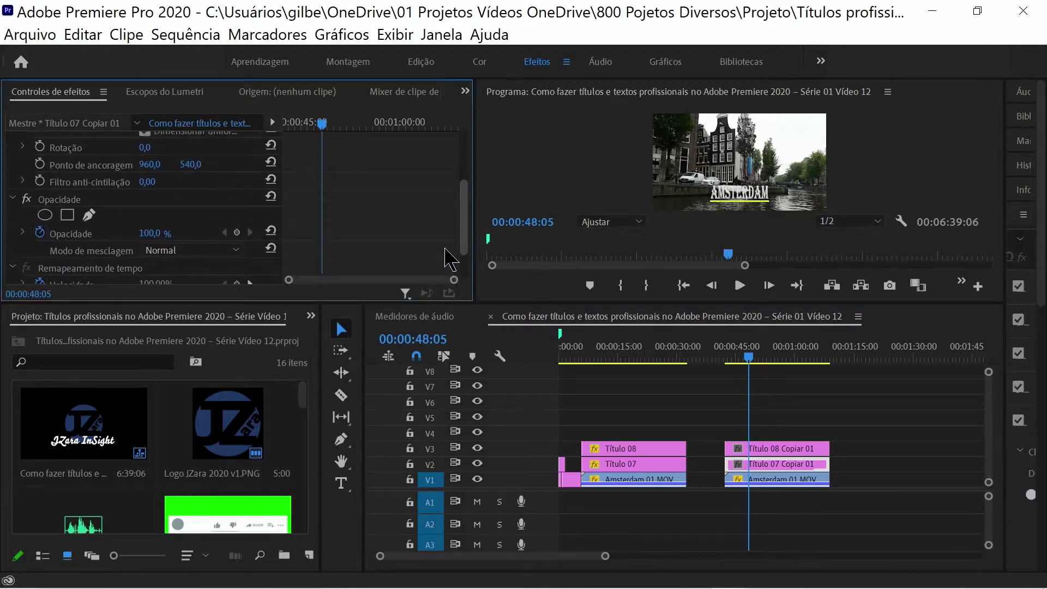
drag(445, 256, 449, 264)
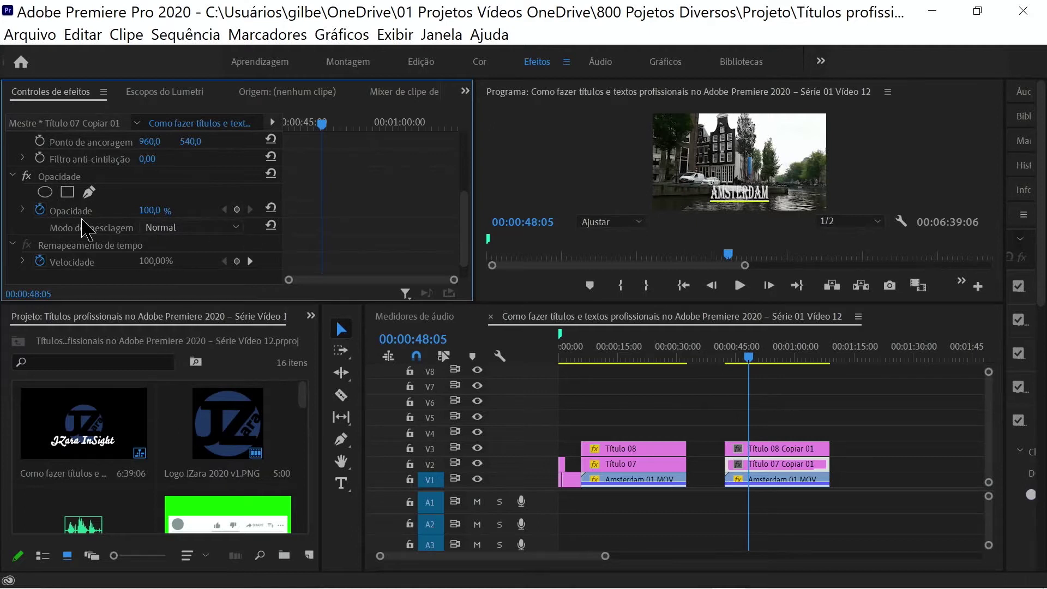
click(40, 211)
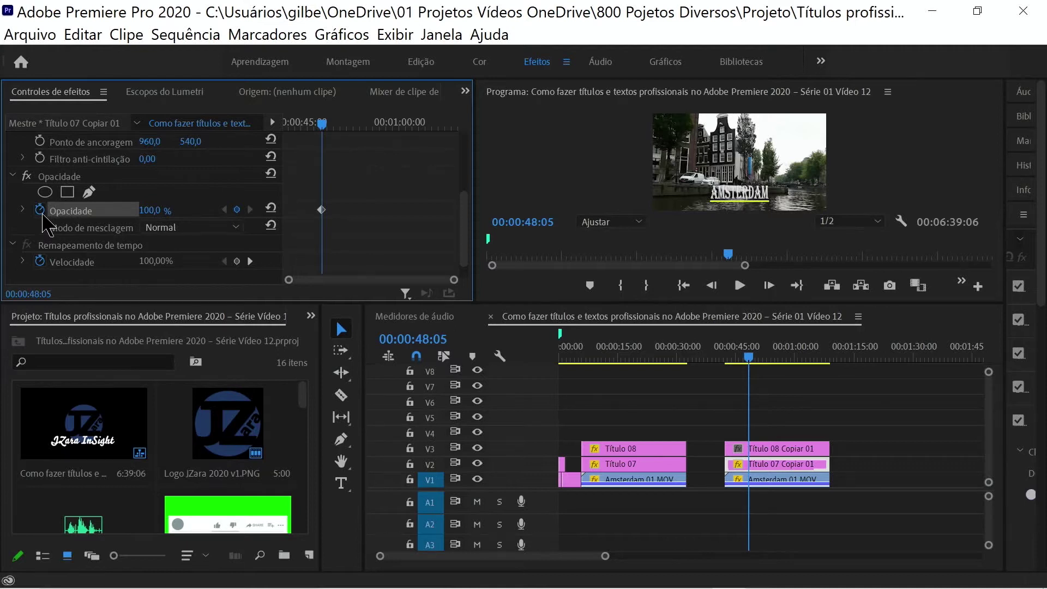
key(Left)
key(Left)
key(Left)
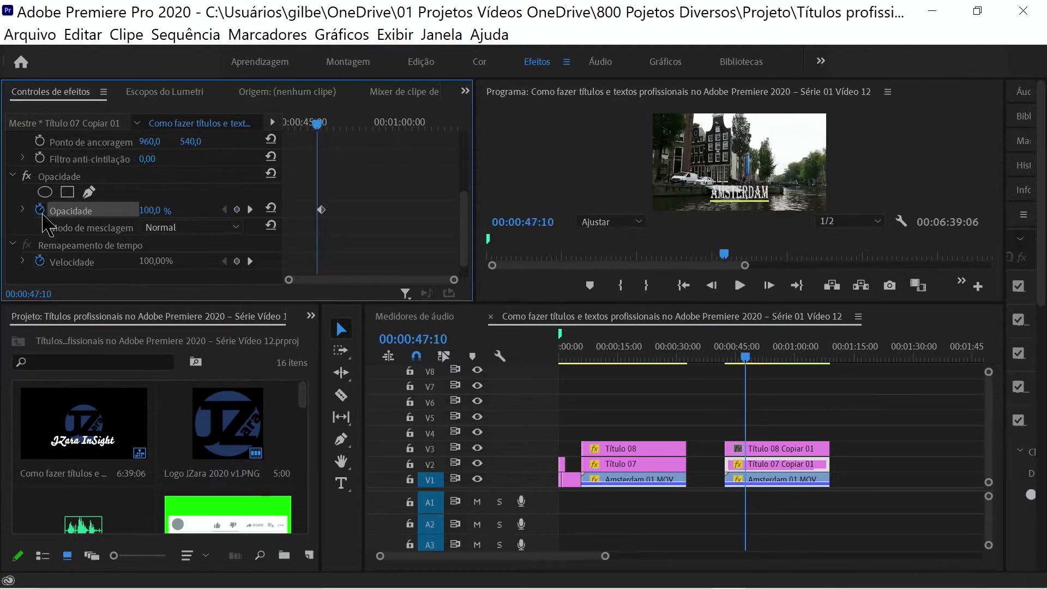
key(Left)
key(Left)
key(Left)
key(Left)
key(Left)
key(Left)
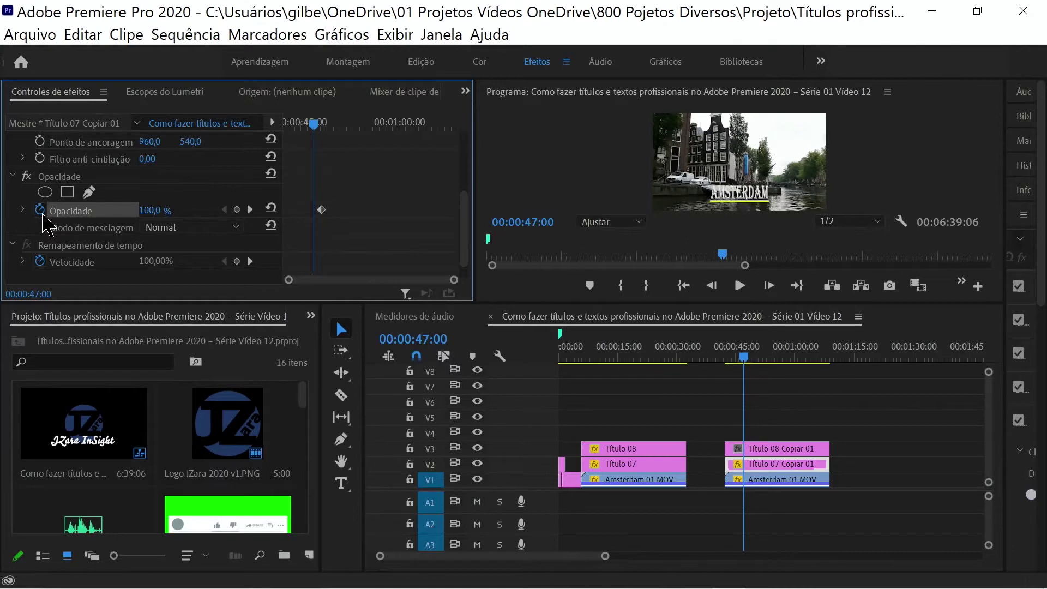
click(148, 211)
text(0)
key(Return)
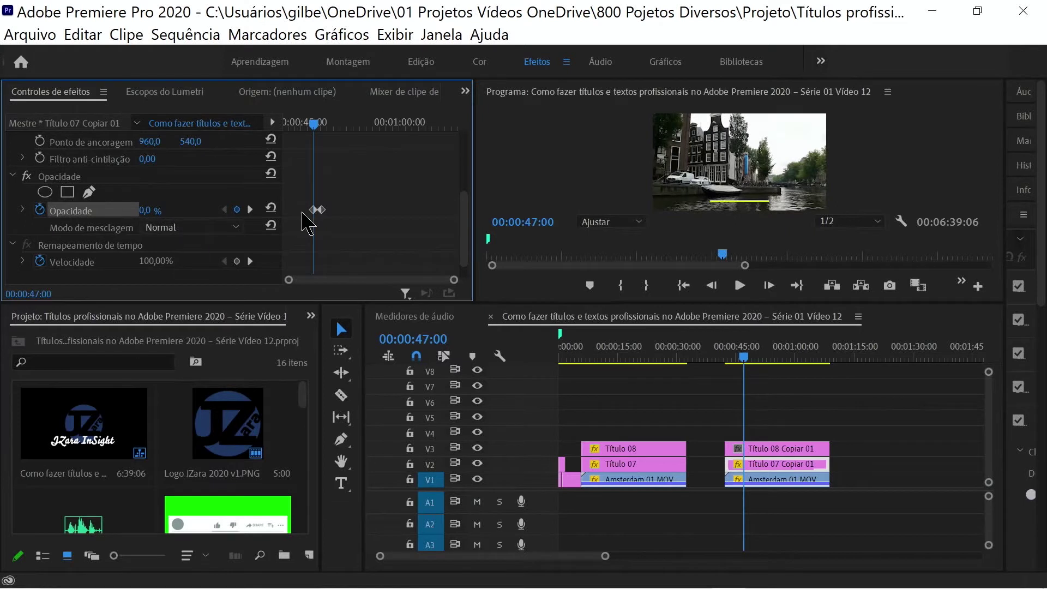
Zoom in on the two opacity keyframes and step between them to verify the fade-in.
drag(289, 280, 326, 277)
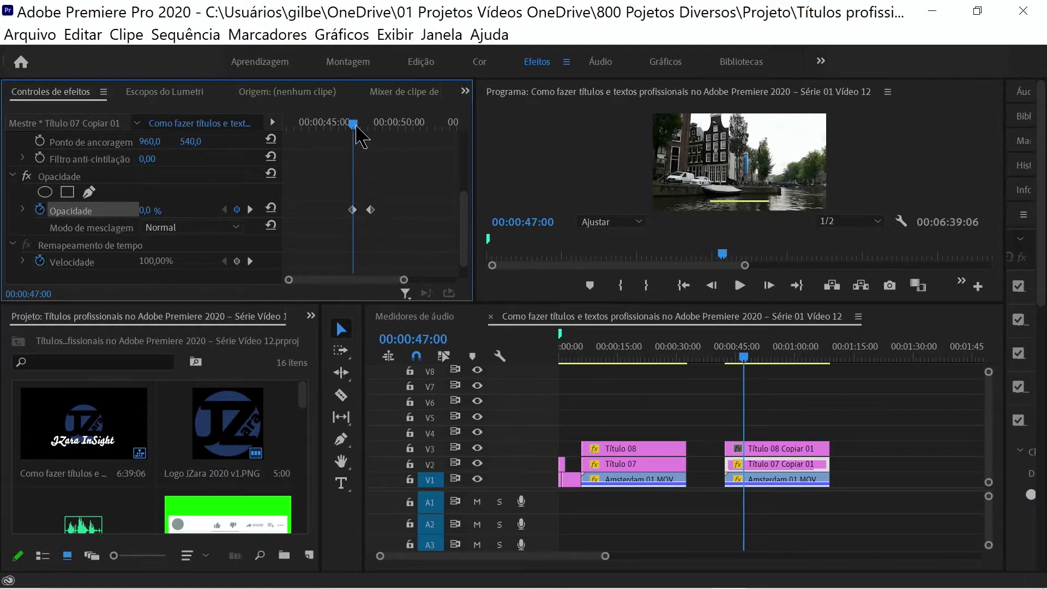
mouse_move(356, 127)
mouse_down()
mouse_move(375, 127)
mouse_move(345, 127)
mouse_move(374, 131)
mouse_move(350, 183)
mouse_up()
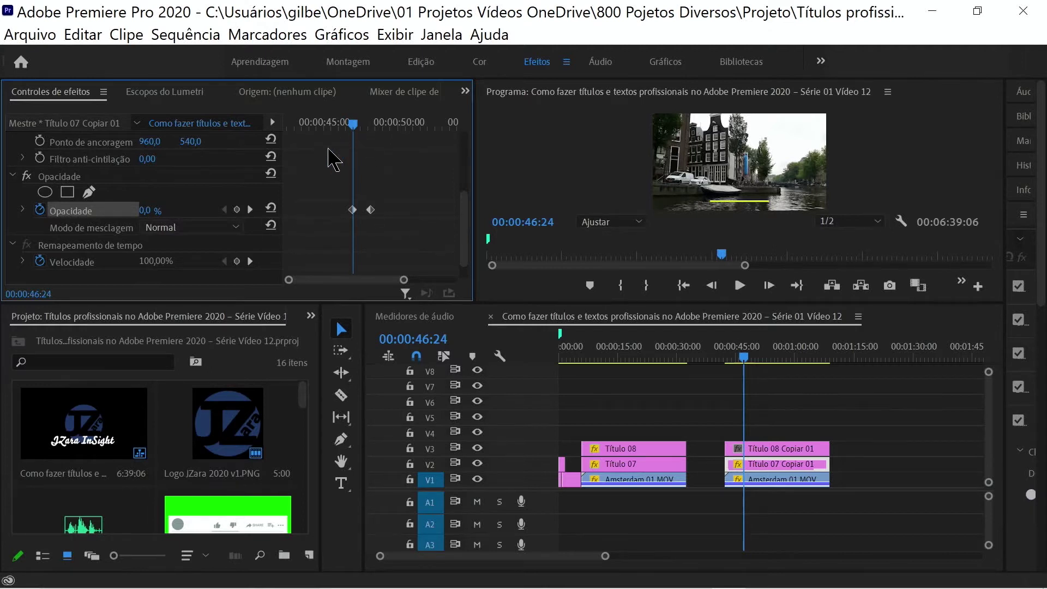
click(250, 210)
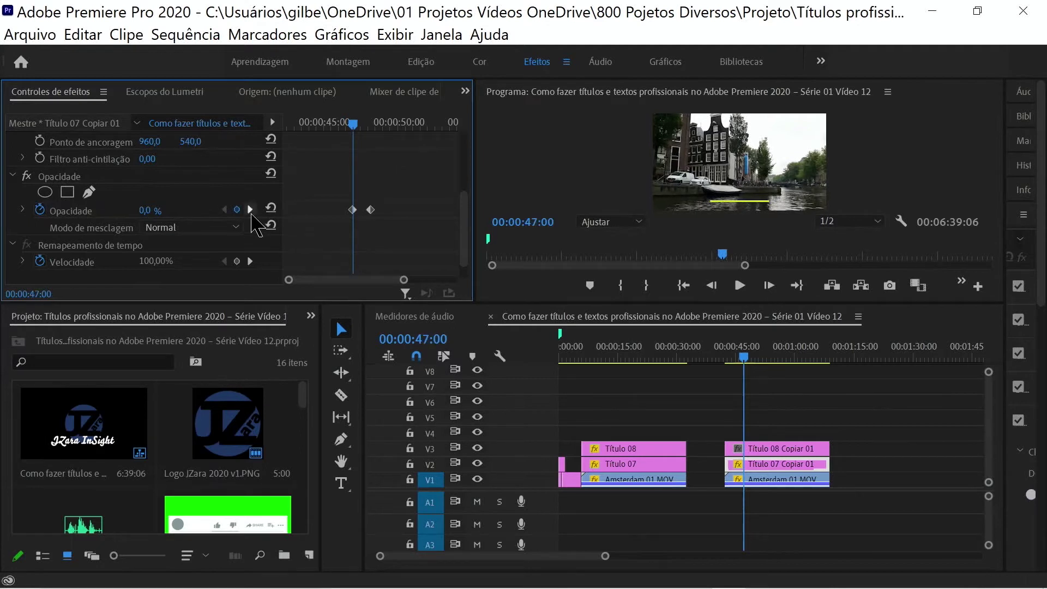
click(251, 211)
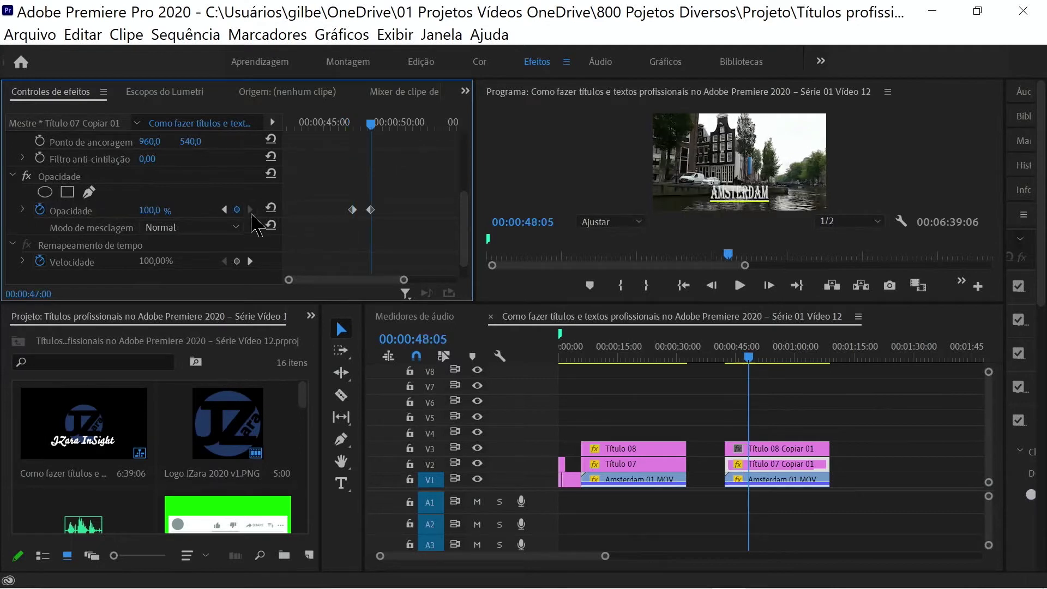
click(224, 210)
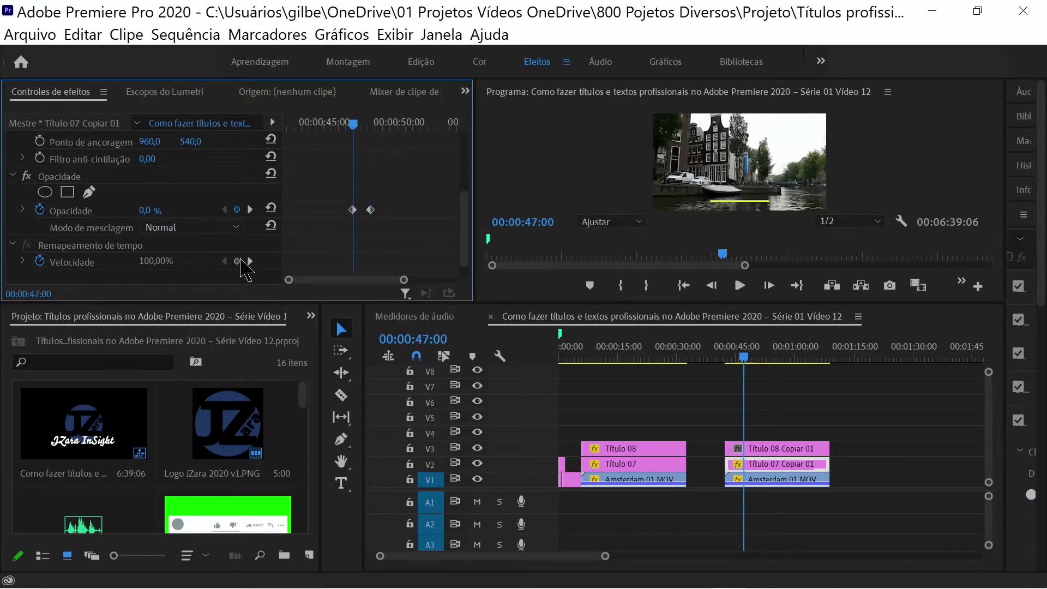
click(768, 447)
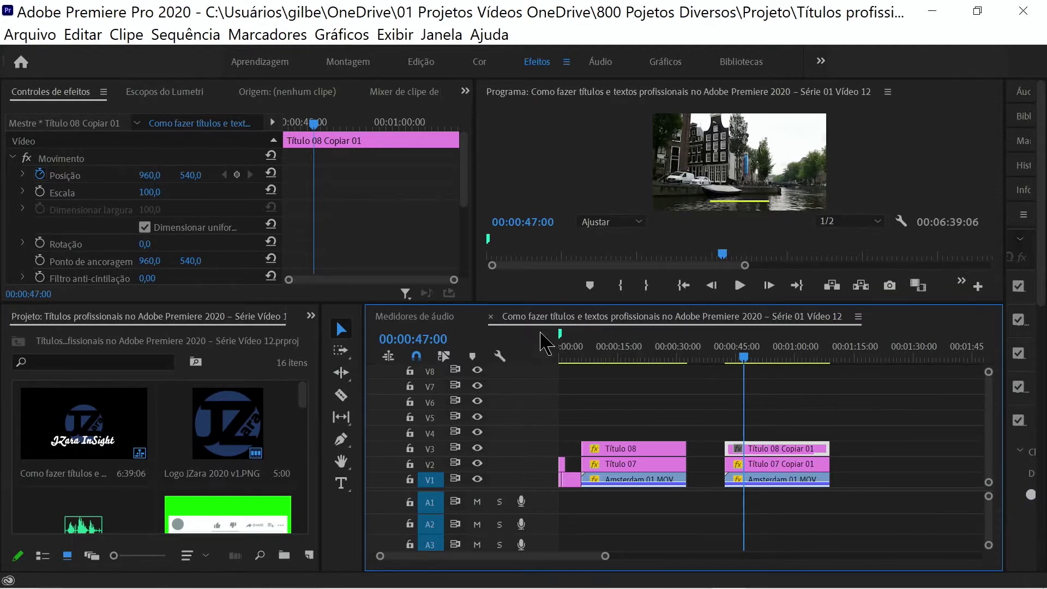
Show the Título 08 Copiar 01 underline's Movimento properties in Effect Controls at the 100% opacity keyframe.
click(774, 464)
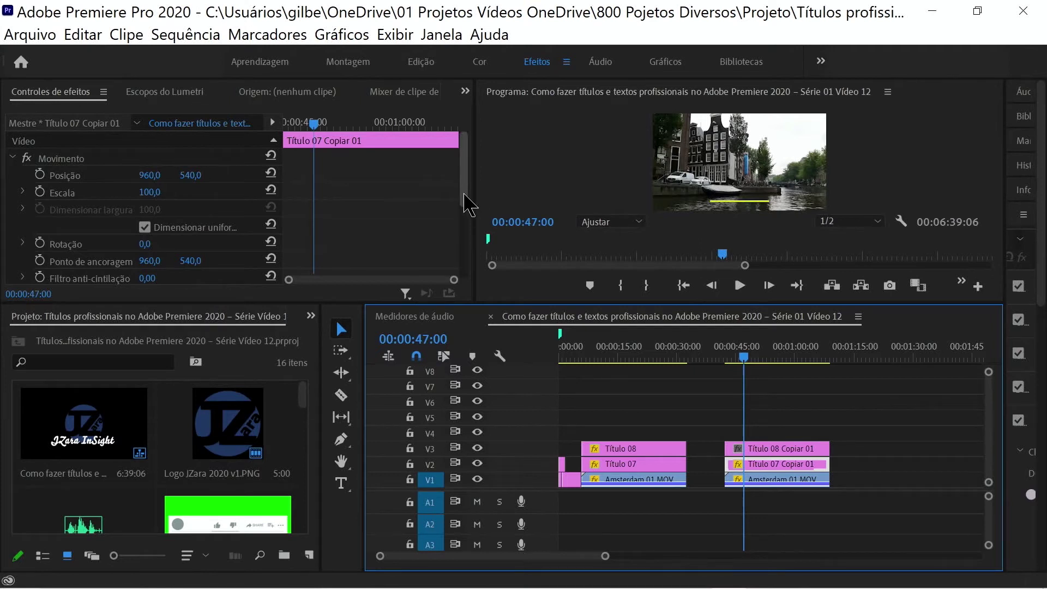
drag(463, 197, 461, 243)
click(252, 224)
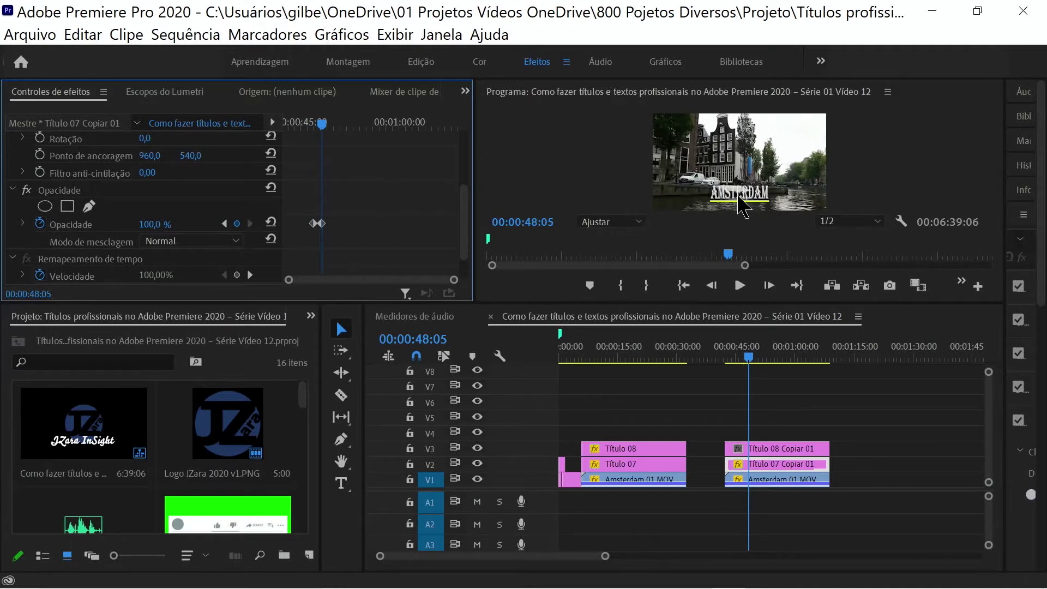
click(786, 448)
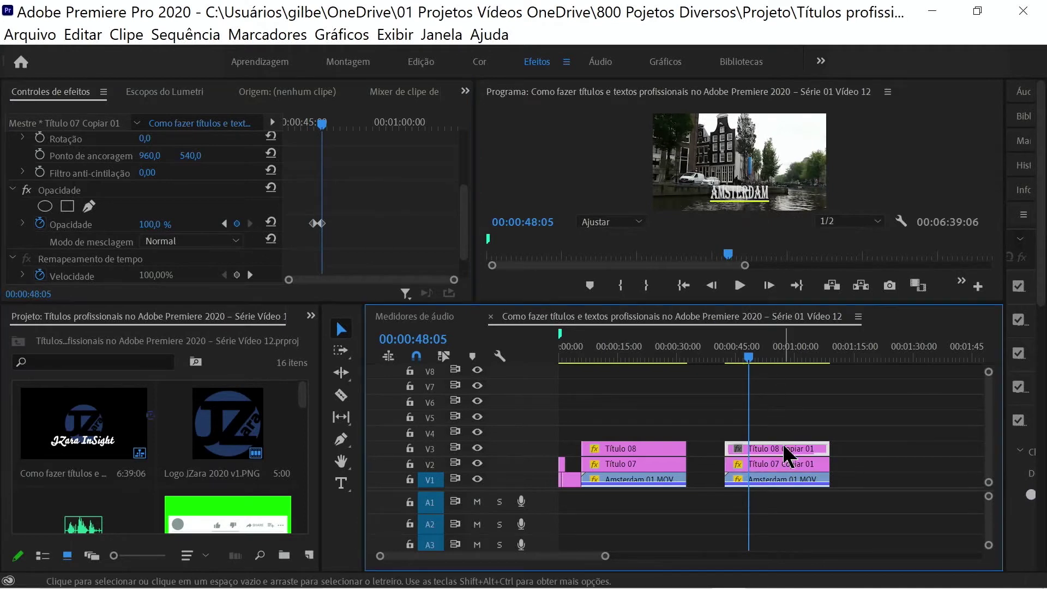
mouse_move(463, 210)
mouse_down()
mouse_move(456, 249)
mouse_move(453, 188)
mouse_up()
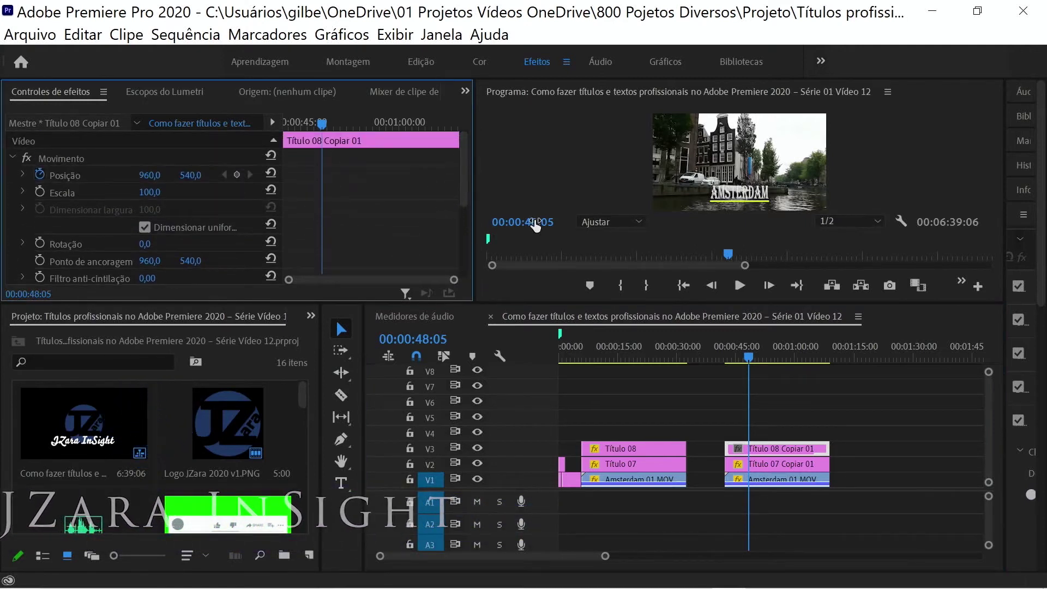
Animate the underline's Posição from X -415 at 00:00:47:00 to X 960 one second later.
click(40, 175)
click(39, 174)
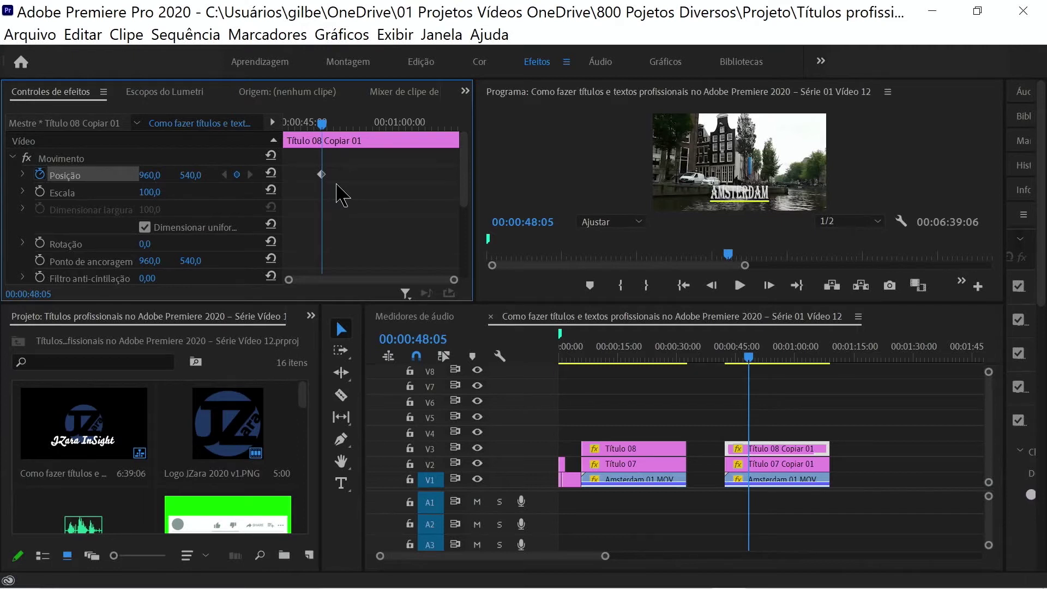
key(j)
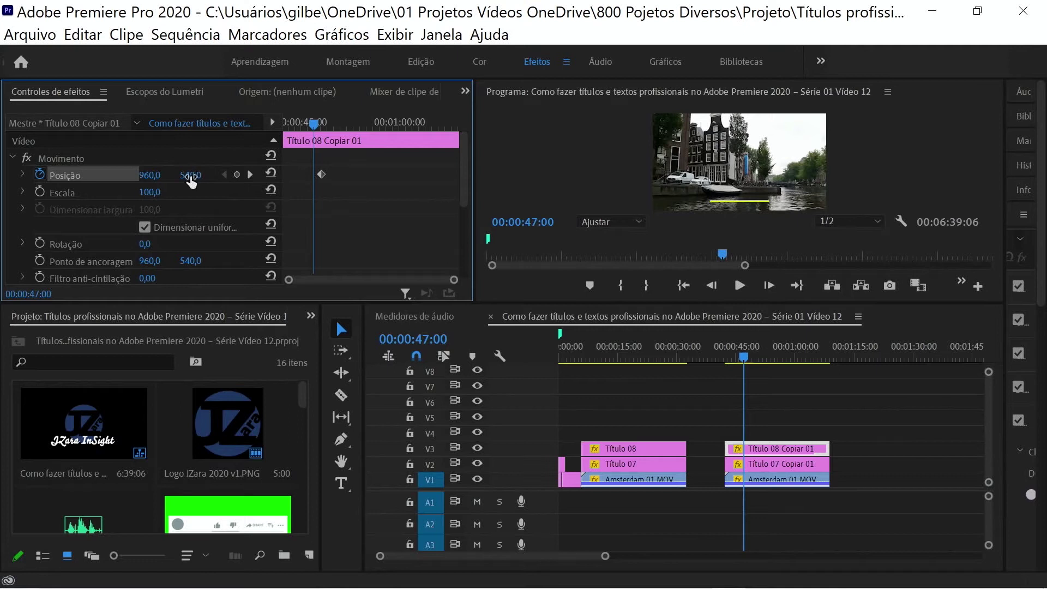
drag(191, 175, 181, 176)
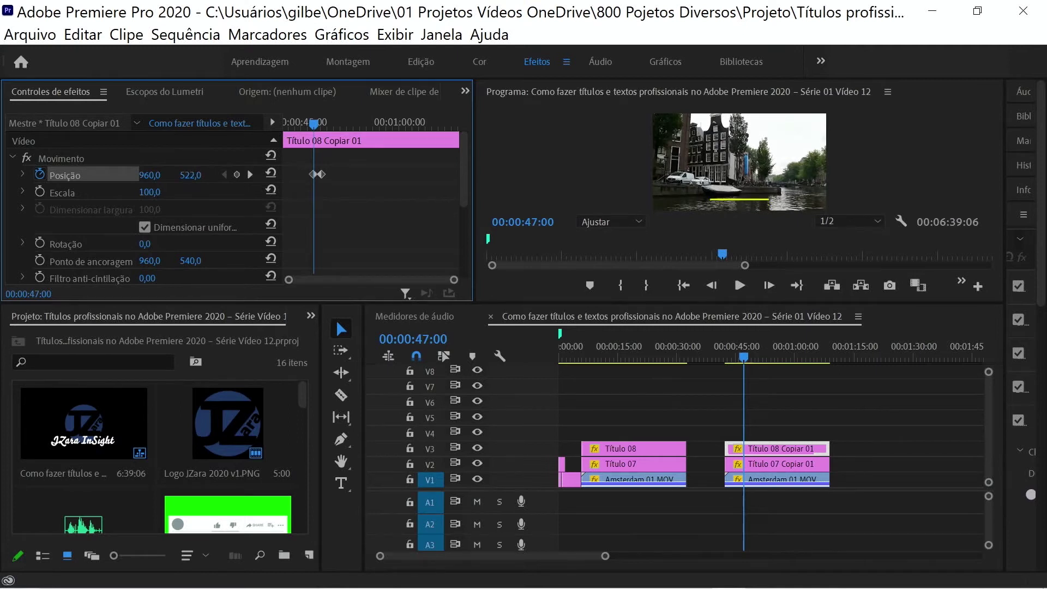
key(ctrl+z)
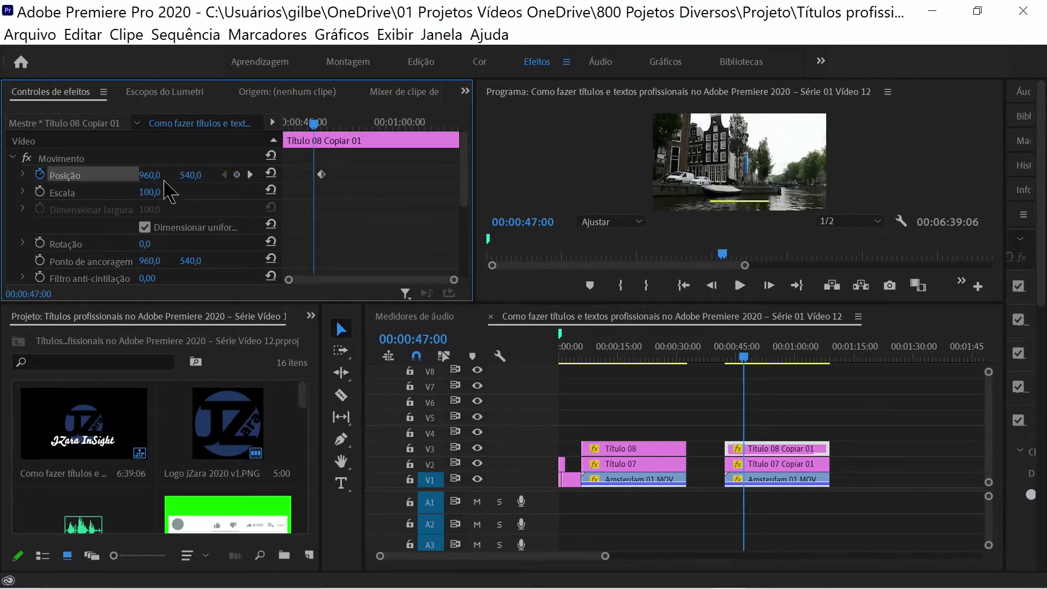
drag(155, 175, 109, 176)
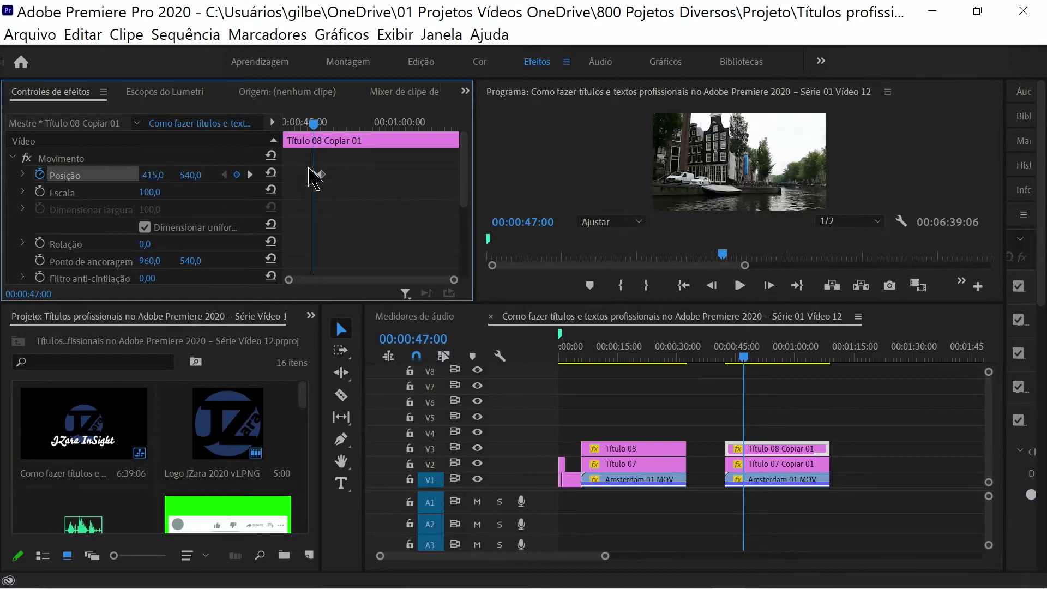
drag(316, 124, 310, 125)
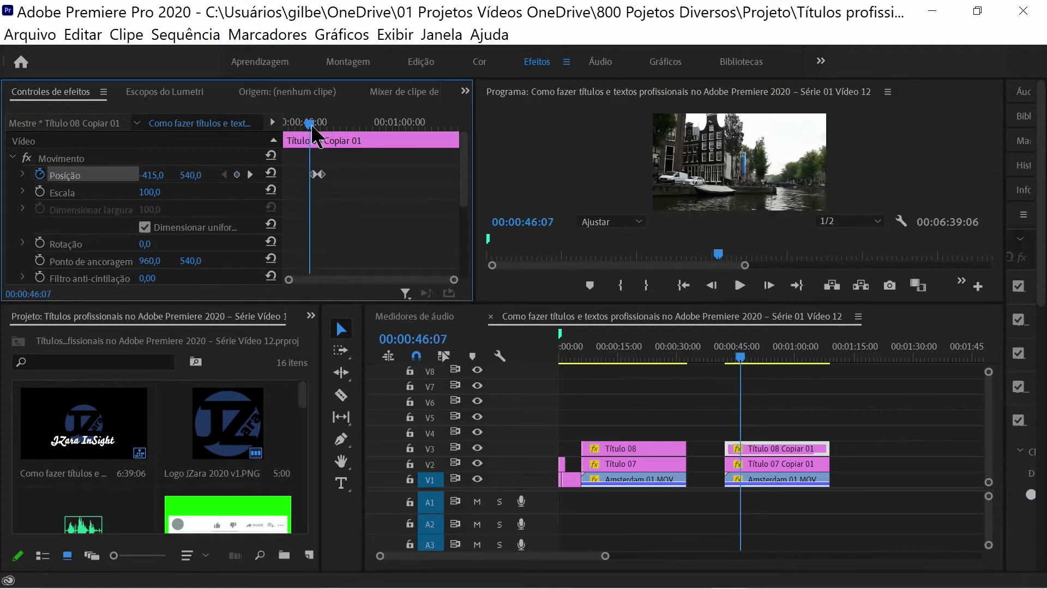
drag(740, 360, 735, 359)
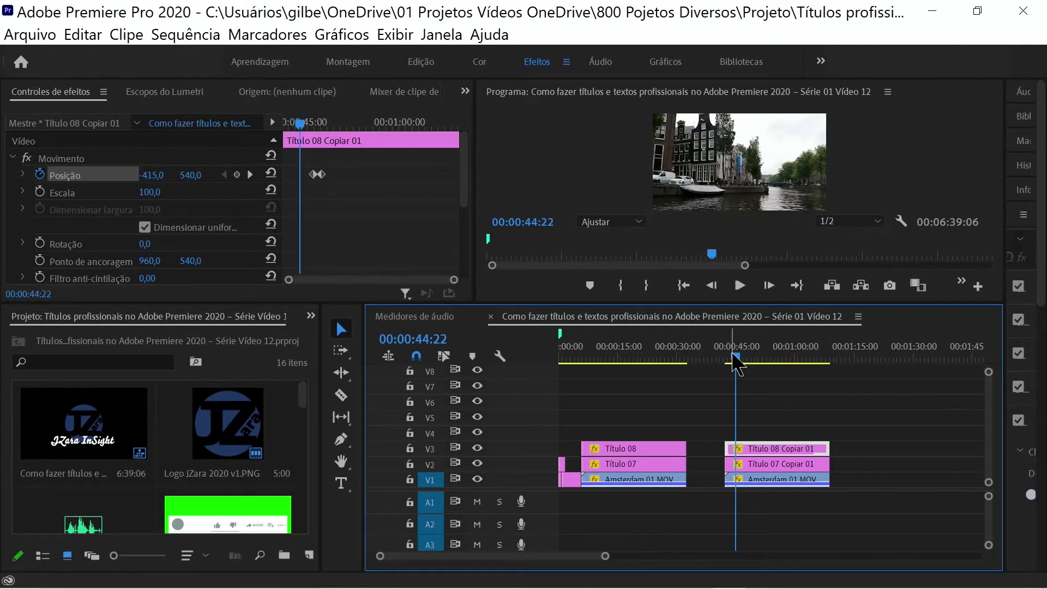
click(597, 182)
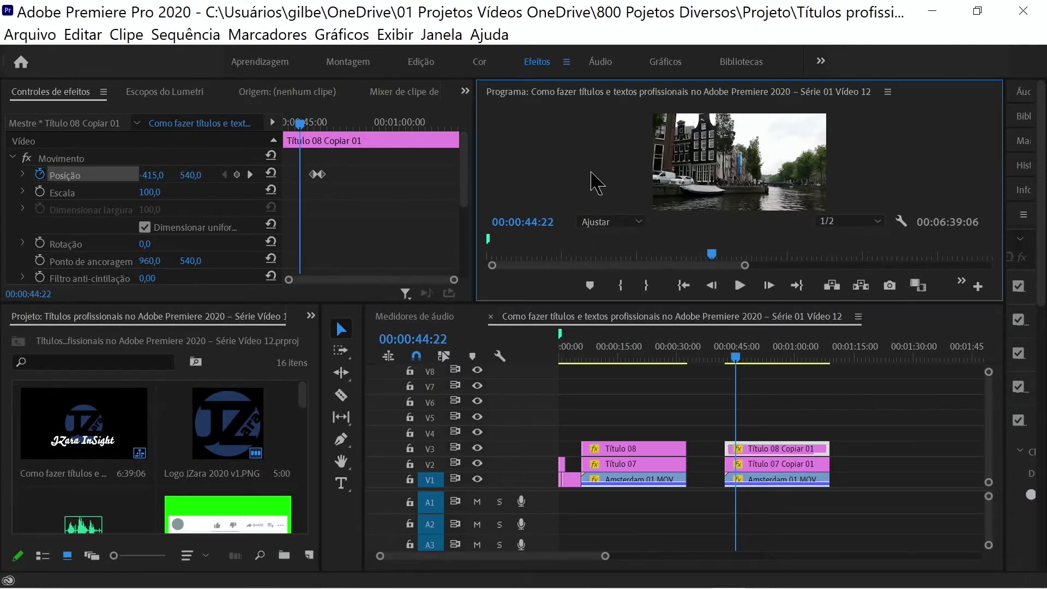
key(grave)
key(space)
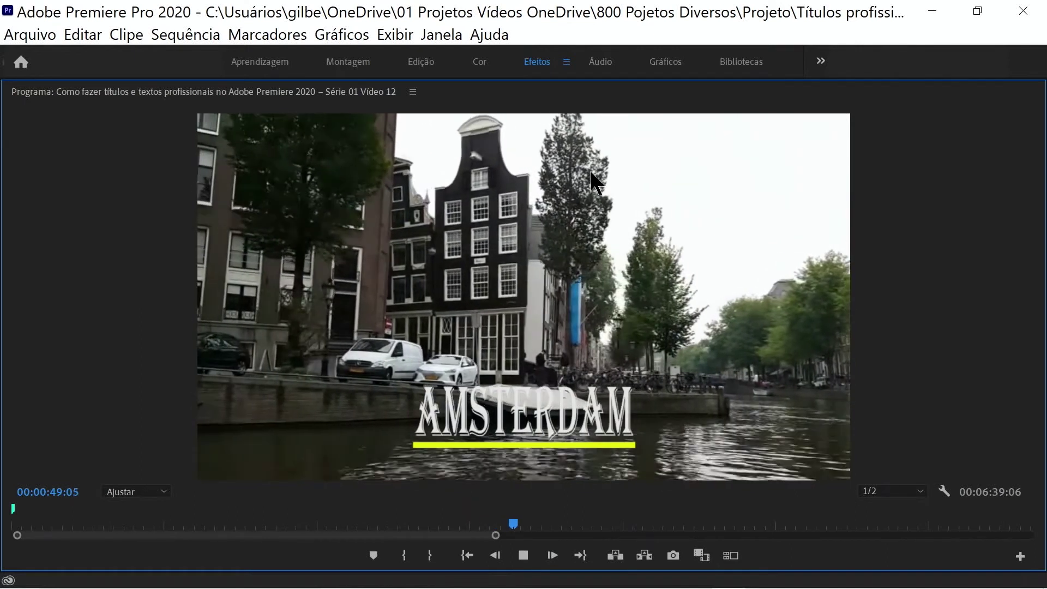
key(space)
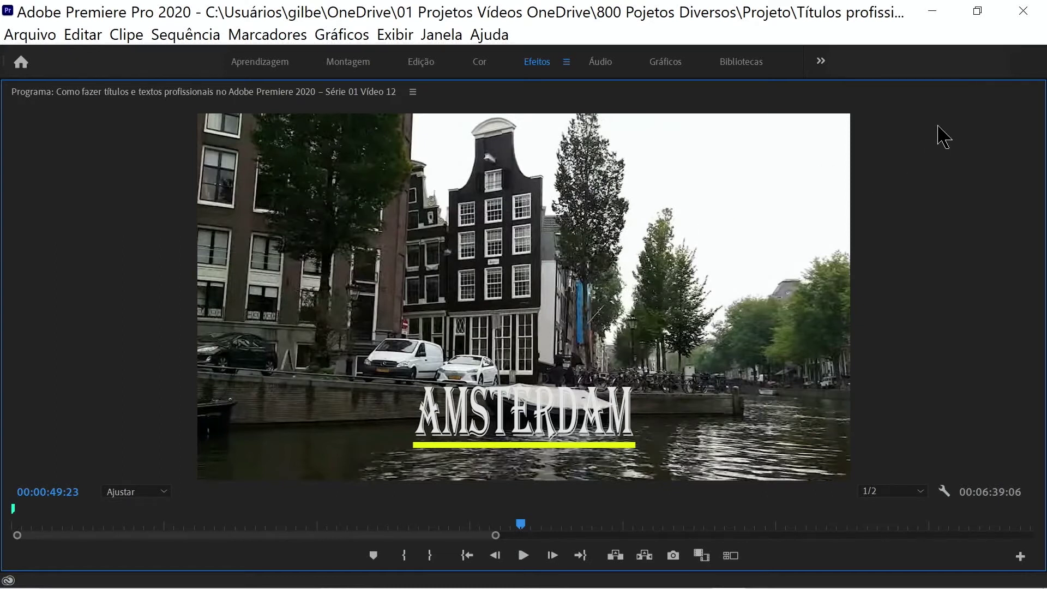
key(grave)
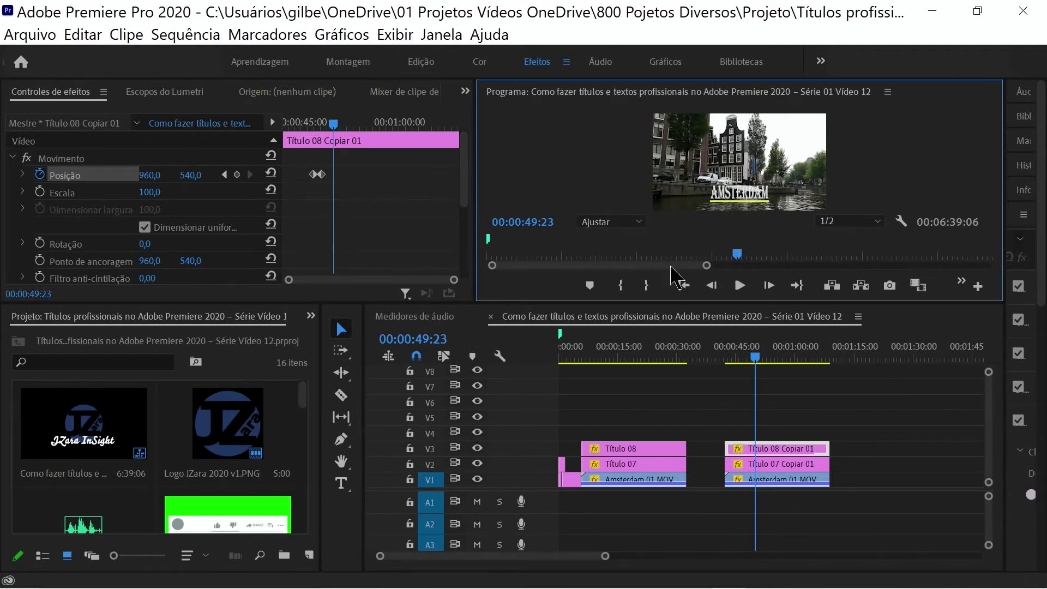
Add a Posição keyframe at 00:00:51:02 holding the underline centred at 960,0 / 540,0.
click(752, 356)
drag(757, 354, 764, 356)
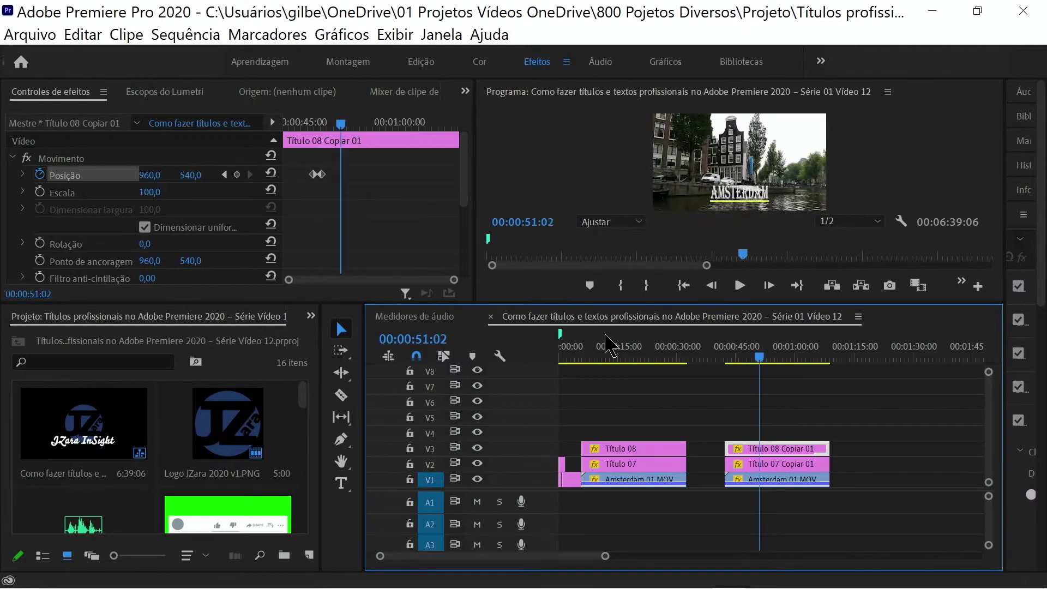
click(322, 175)
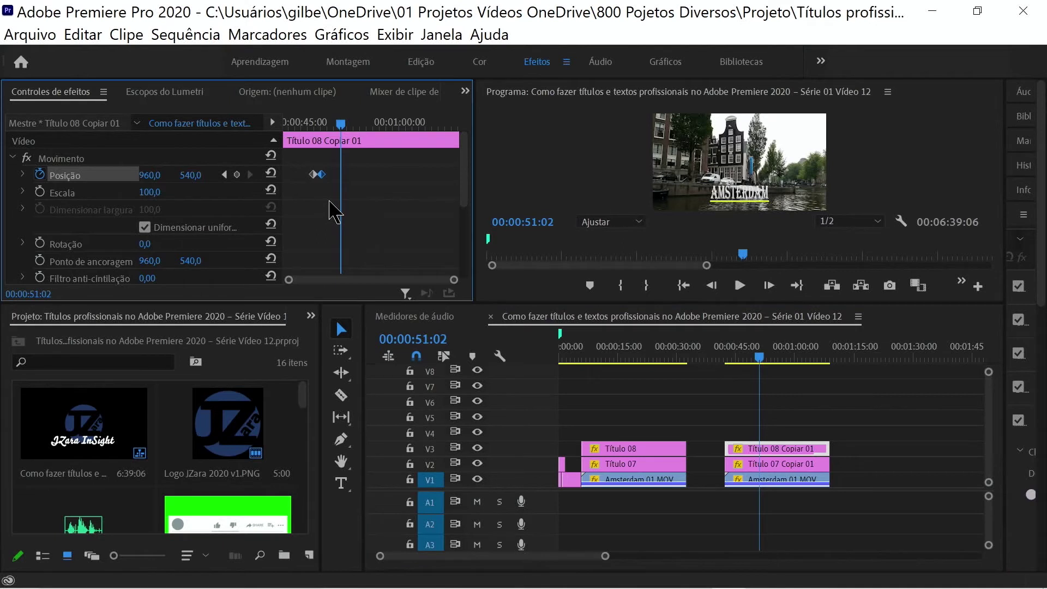
key(ctrl+v)
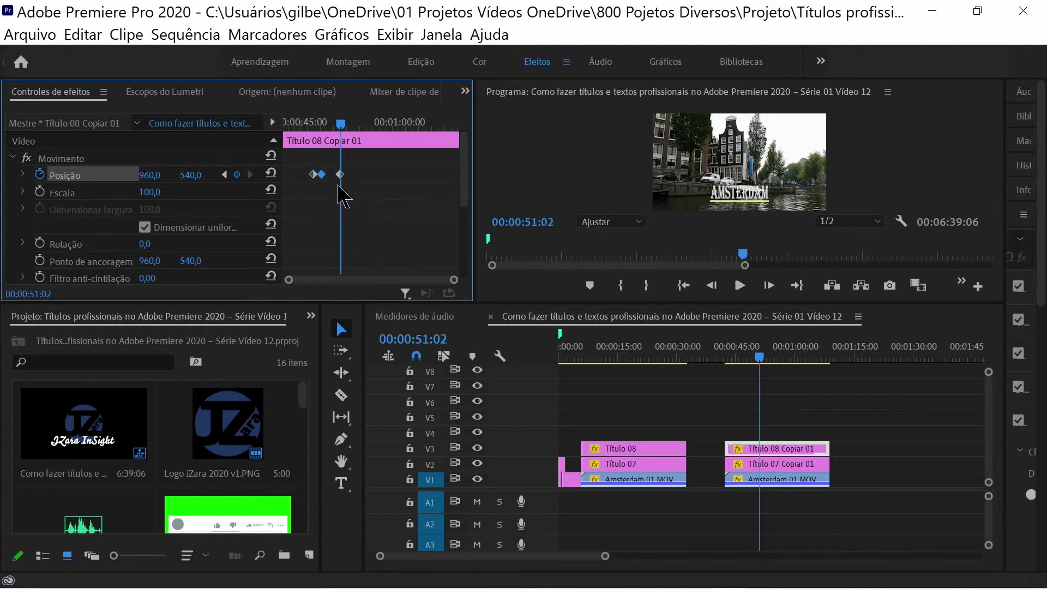
click(780, 460)
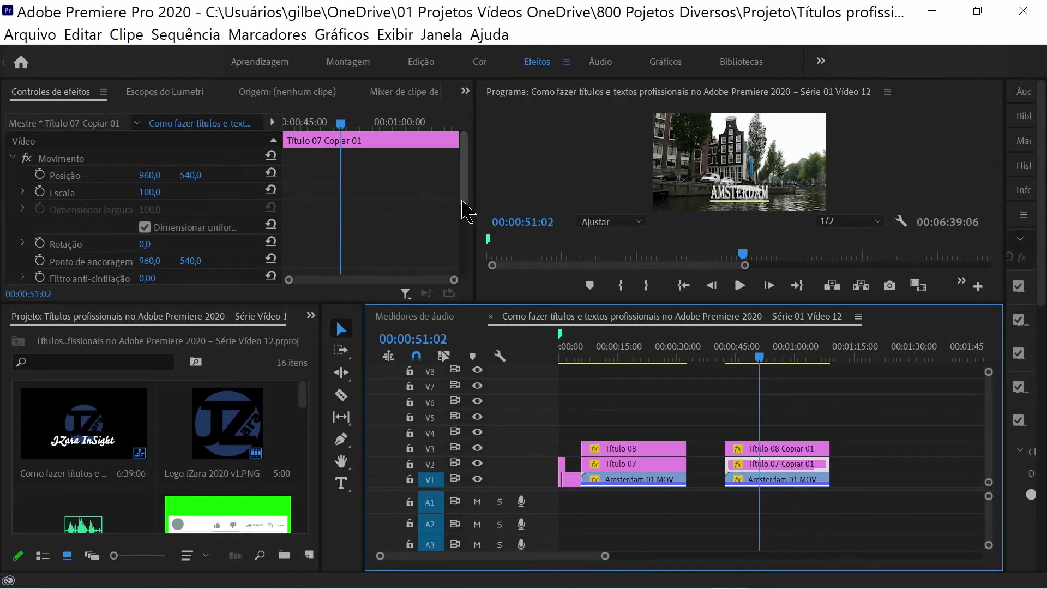
Fade the AMSTERDAM text's Opacidade from 100% at 00:00:51:02 to 0% at 00:00:52:07.
drag(465, 210, 469, 267)
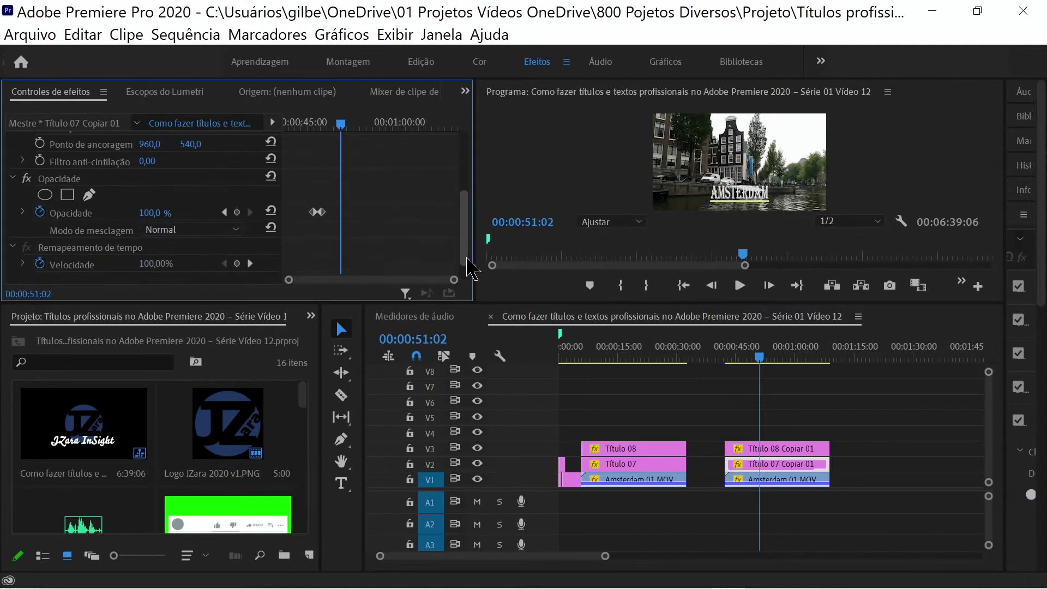
click(322, 212)
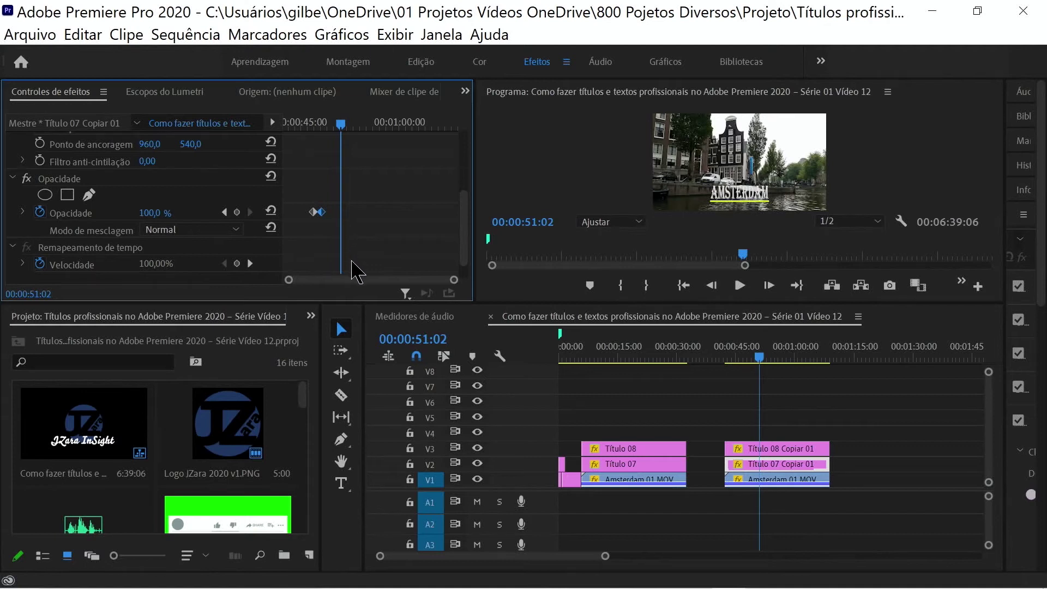
key(ctrl+alt+k)
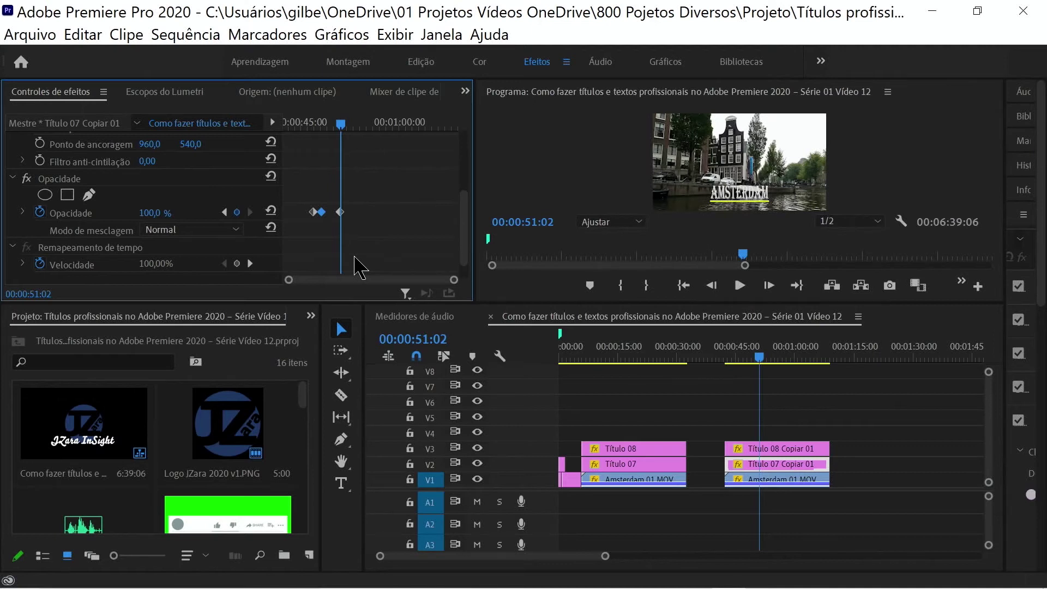
key(Right)
key(Right)
key(Right)
key(Right)
key(Right)
key(Right)
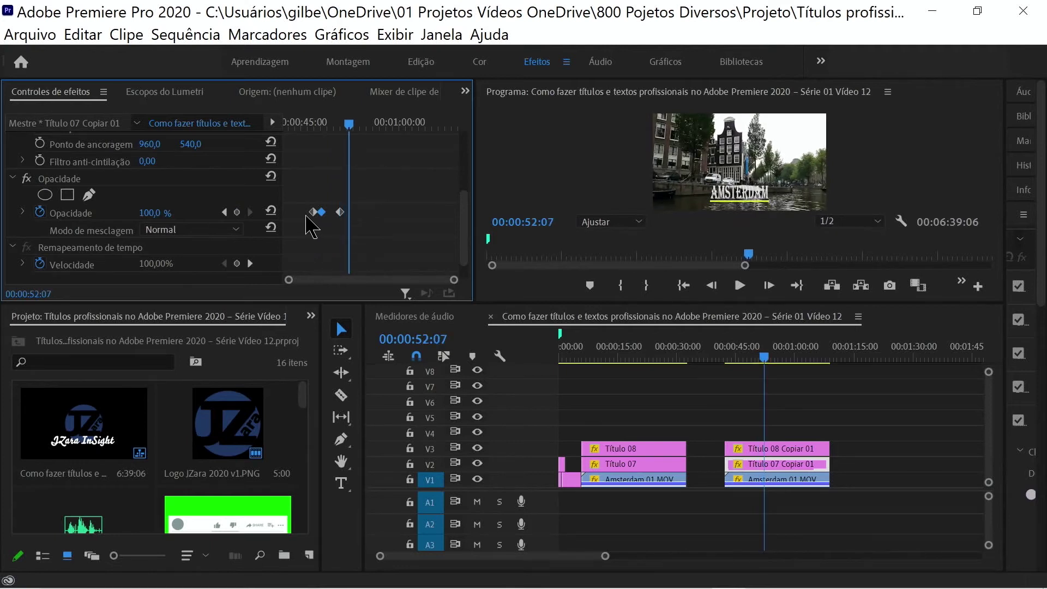
click(313, 213)
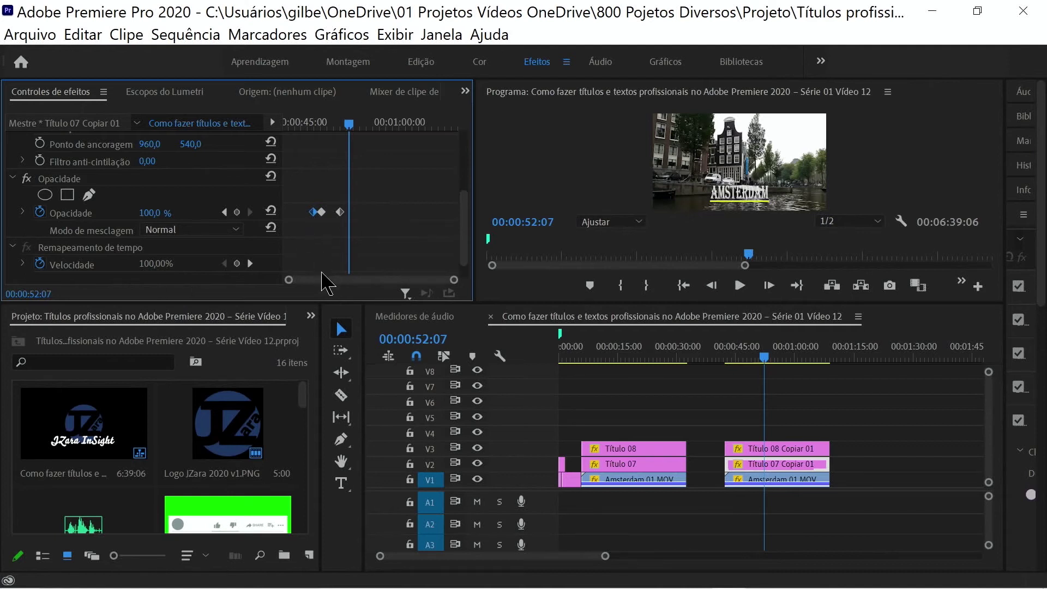
key(ctrl+v)
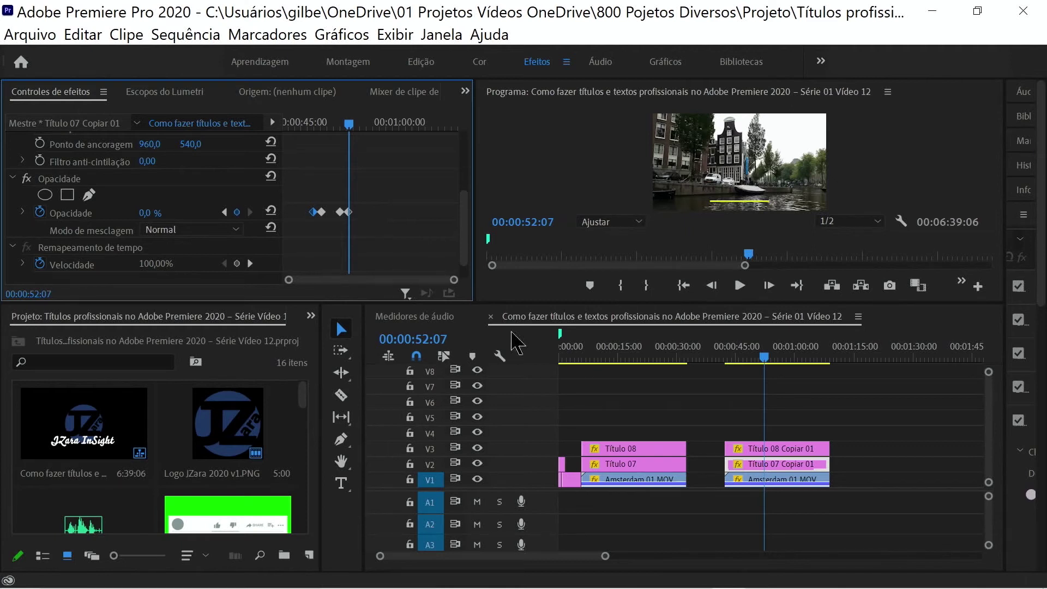
click(749, 448)
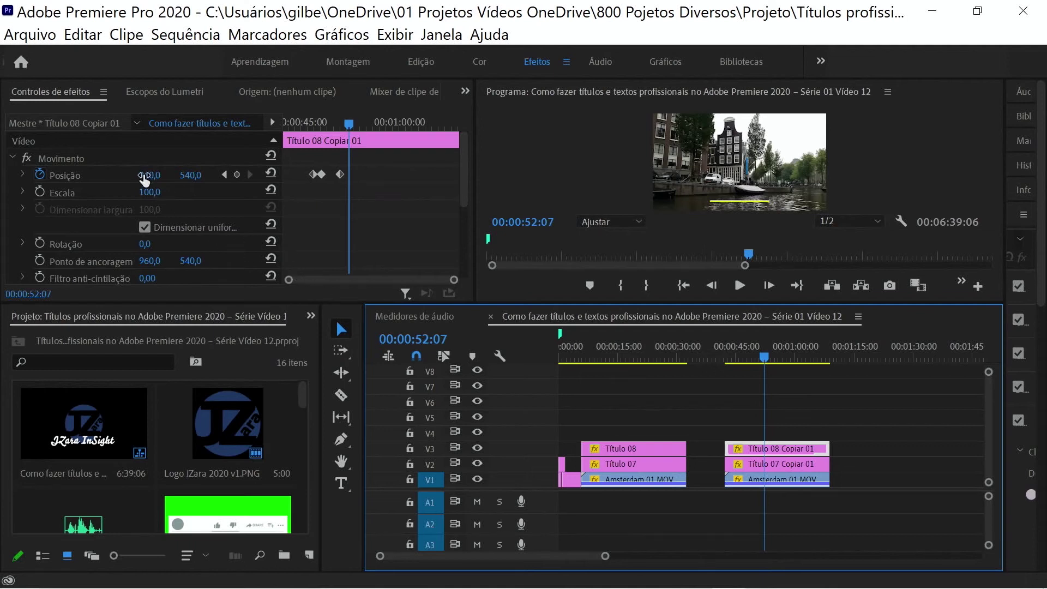
Set the underline's final Posição X keyframe to 2346 at 00:00:52:07, then return to 00:00:45:02.
drag(144, 176, 450, 176)
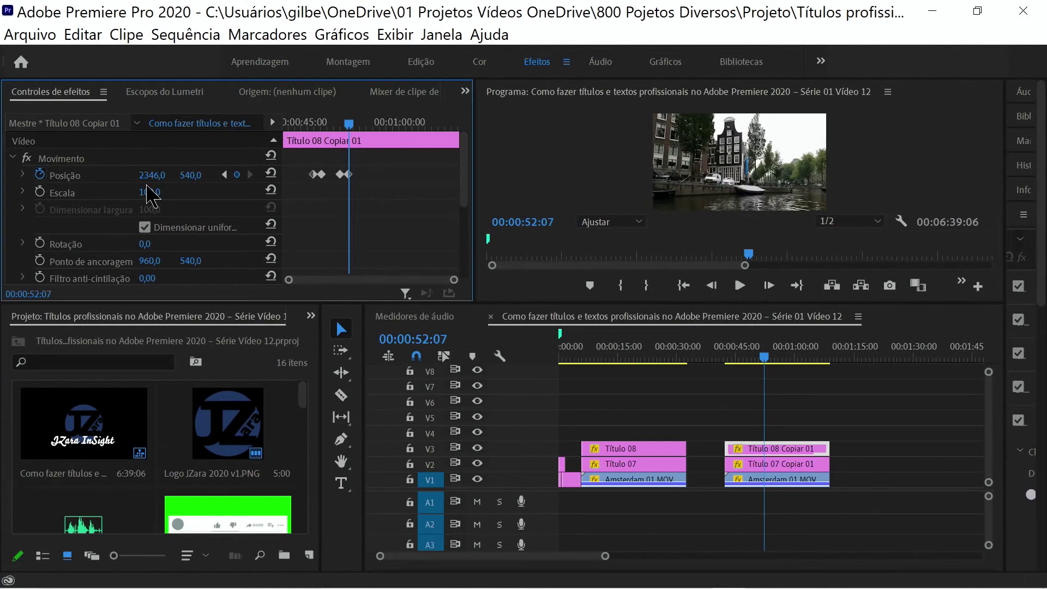
drag(770, 361, 738, 374)
click(616, 180)
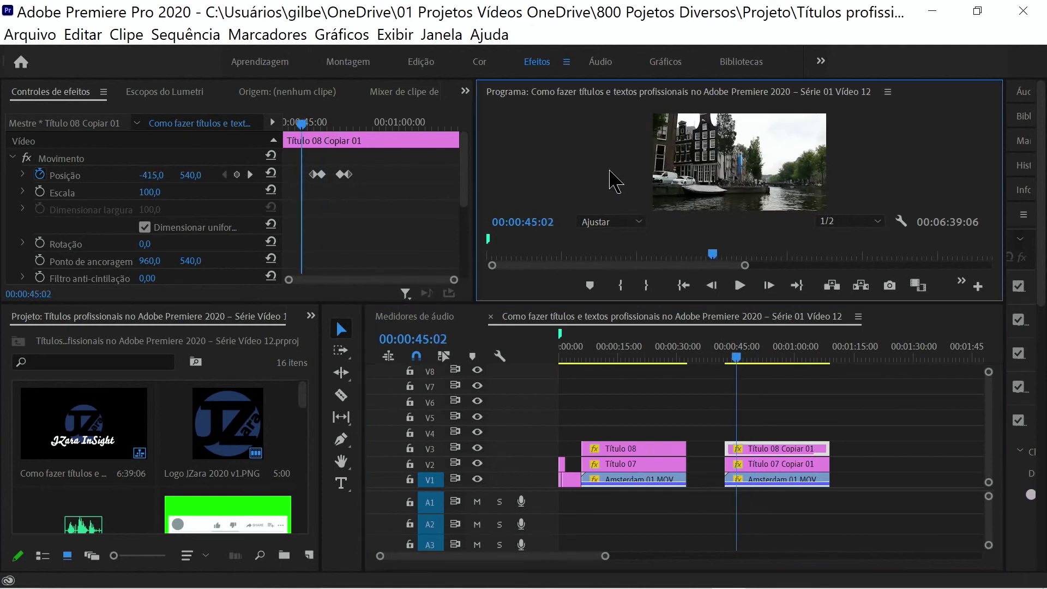
Preview the AMSTERDAM title animation over the canal footage in full-screen playback.
key(ctrl+grave)
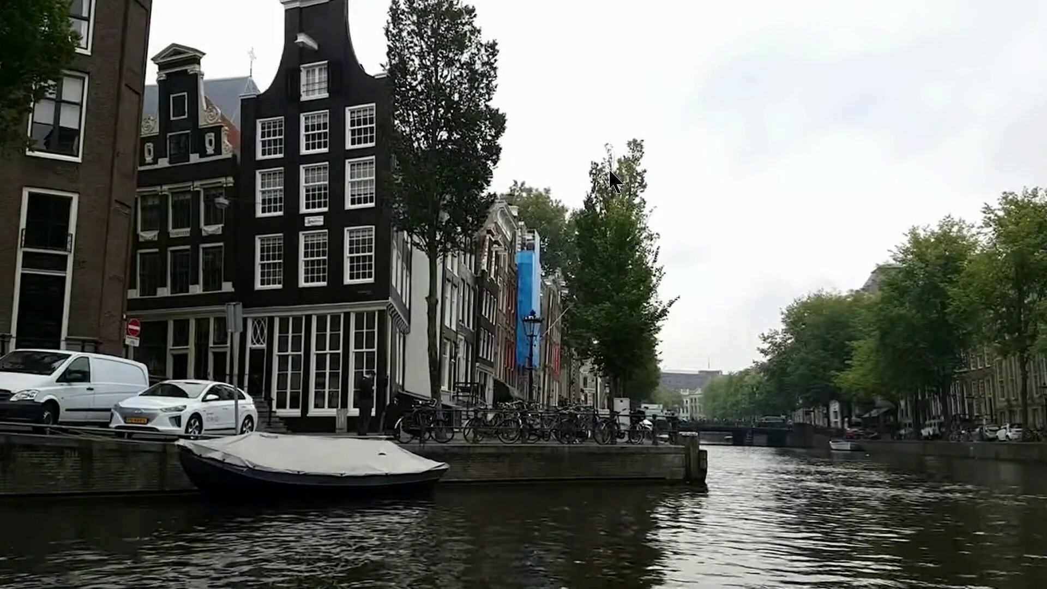